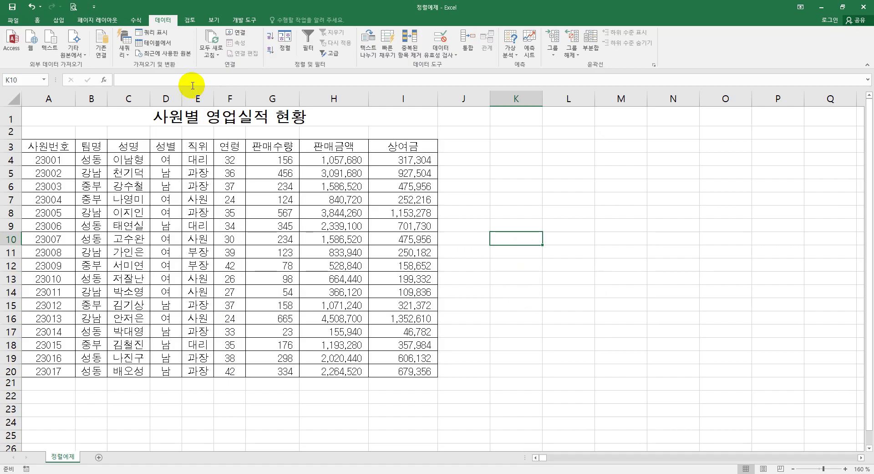
{"action": "key", "text": "ctrl+2"}
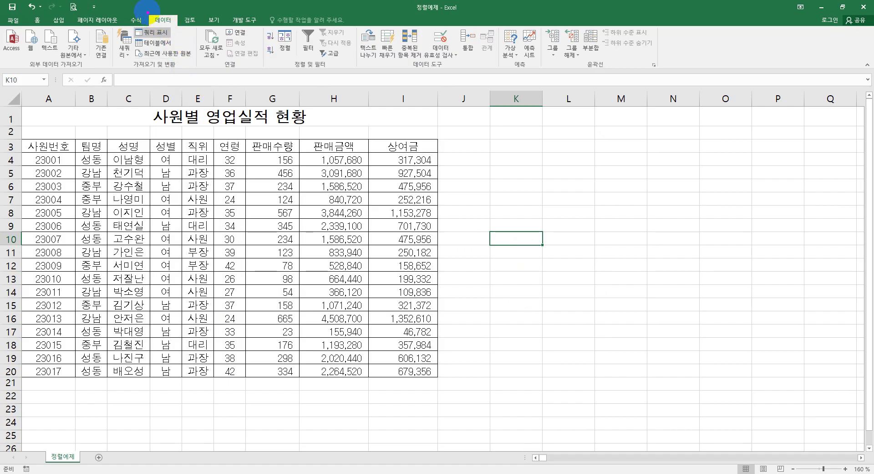
{"action": "left_click_drag", "start_coordinate": [146, 12], "coordinate": [185, 33]}
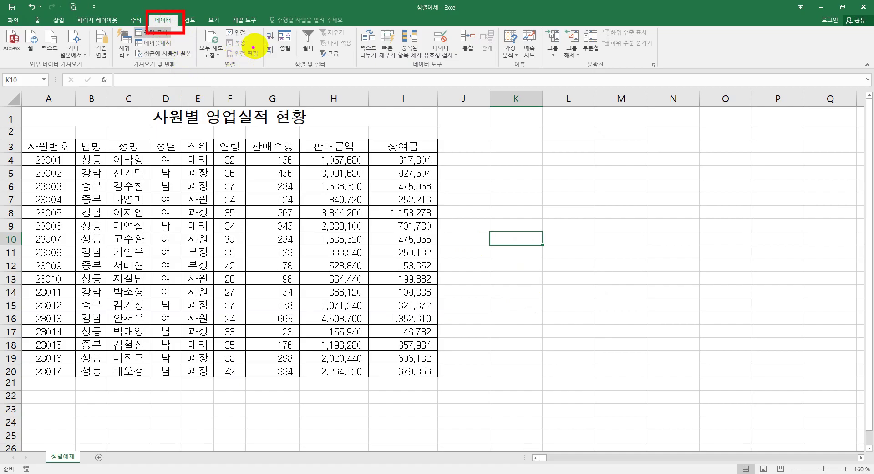
{"action": "left_click_drag", "start_coordinate": [263, 23], "coordinate": [295, 67]}
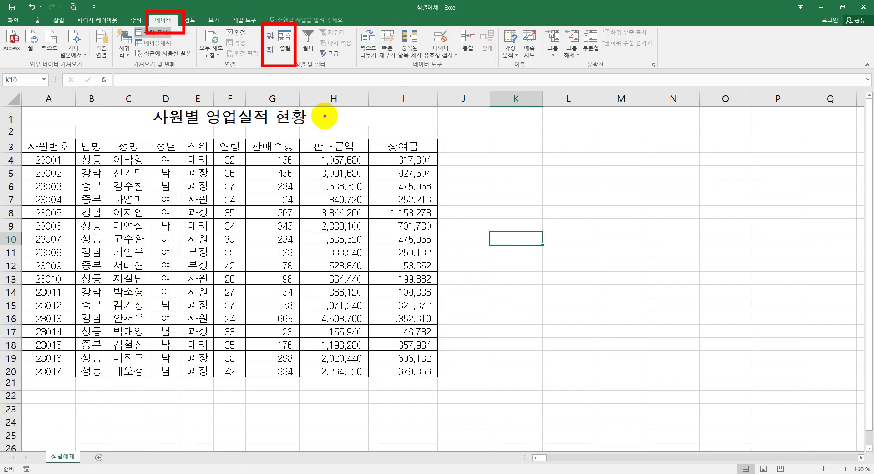
{"action": "key", "text": "Escape"}
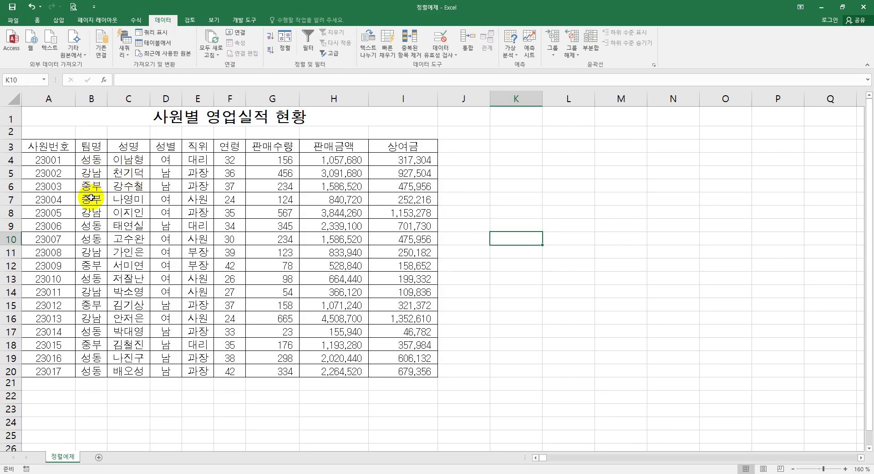
Step: Sort the employee sales table by 팀명 on cell values in ascending order (오름차순)
{"action": "left_click", "coordinate": [96, 146]}
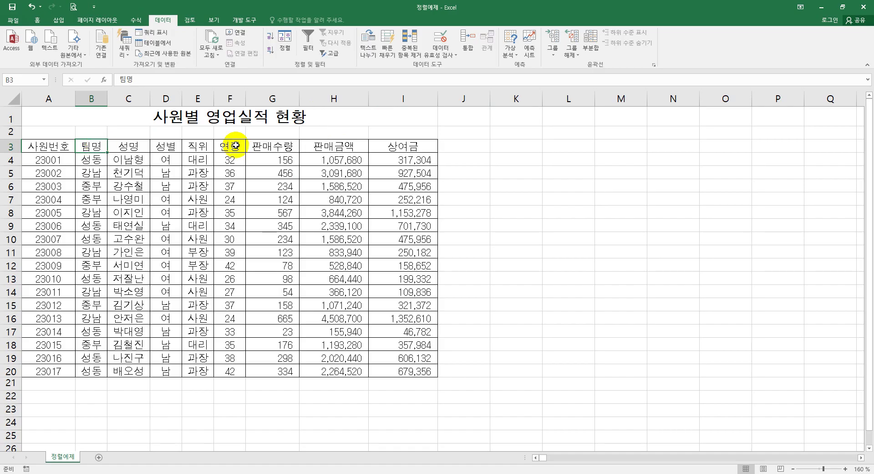
{"action": "left_click", "coordinate": [284, 46]}
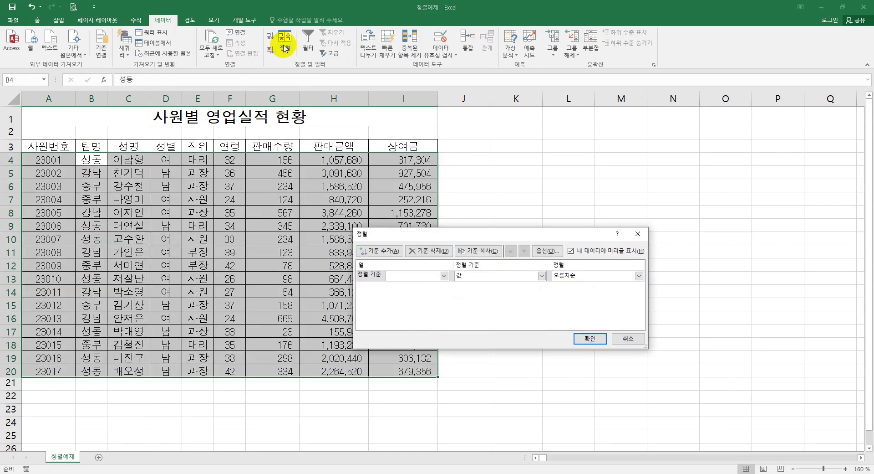
{"action": "left_click_drag", "start_coordinate": [500, 238], "coordinate": [498, 180]}
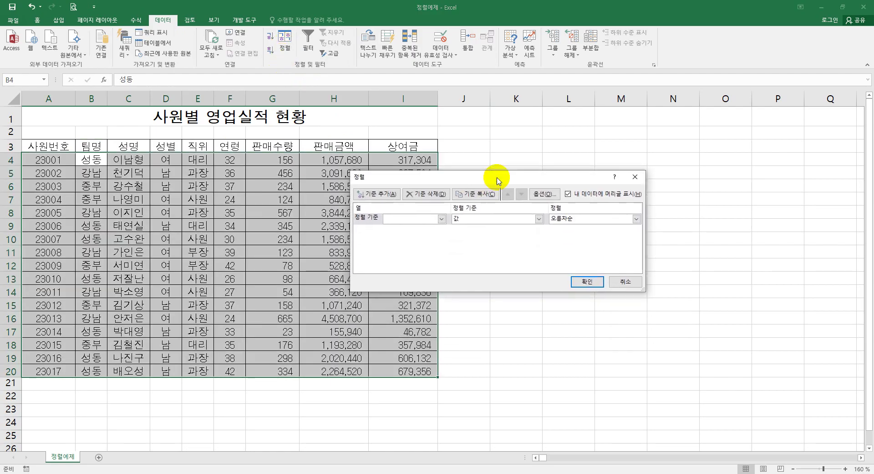
{"action": "left_click", "coordinate": [438, 219]}
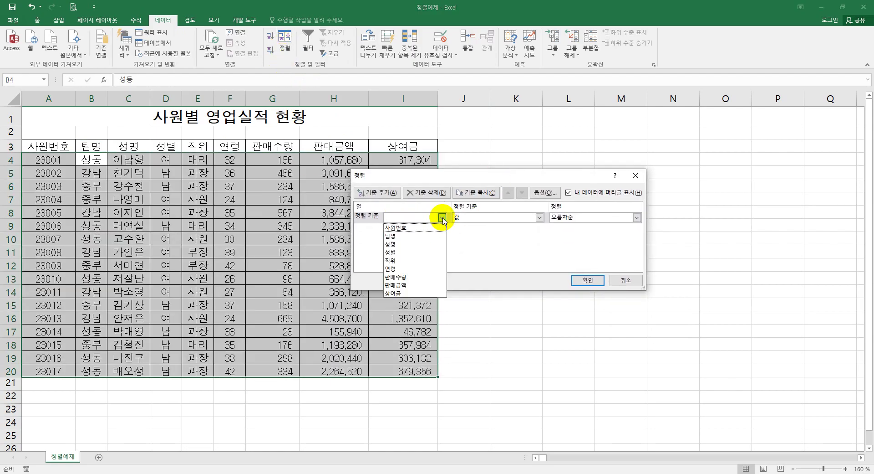
{"action": "left_click", "coordinate": [416, 235]}
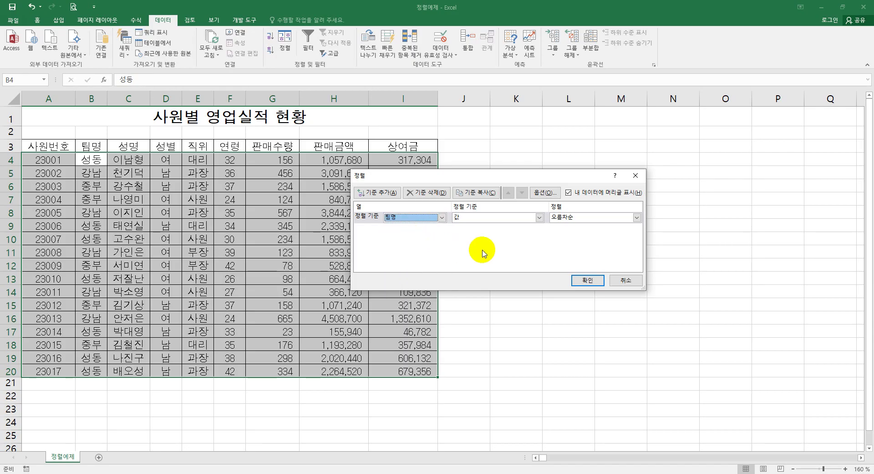
{"action": "left_click", "coordinate": [576, 220]}
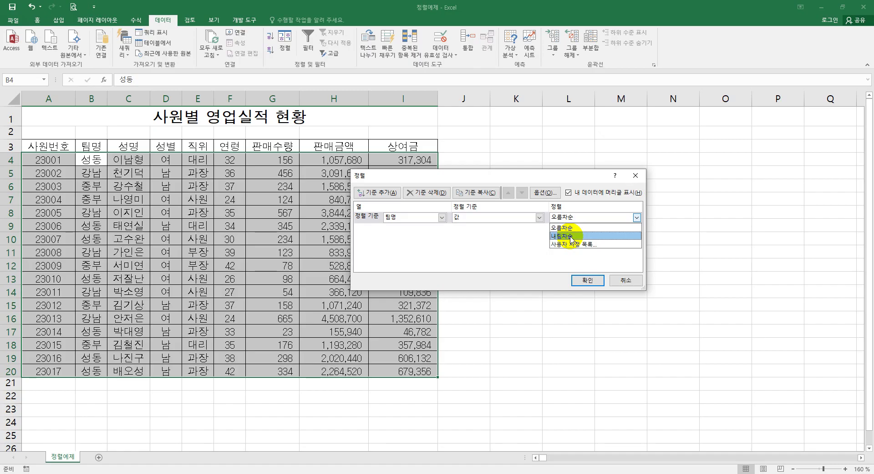
{"action": "left_click", "coordinate": [571, 227]}
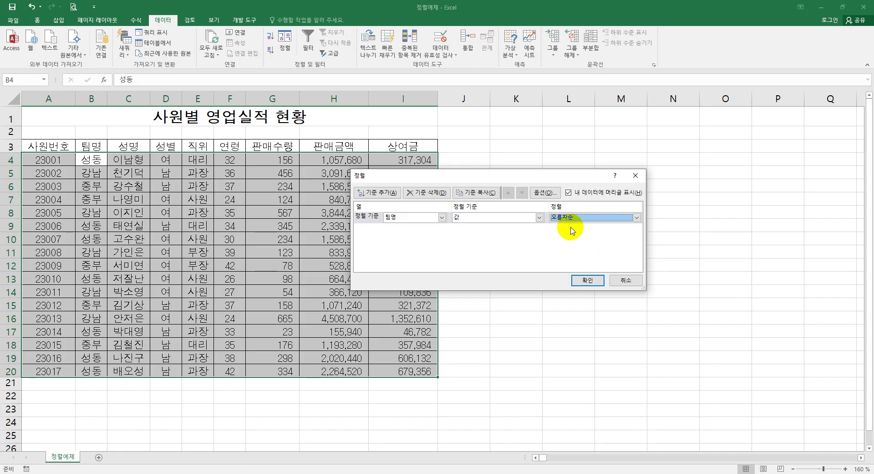
{"action": "left_click", "coordinate": [585, 281]}
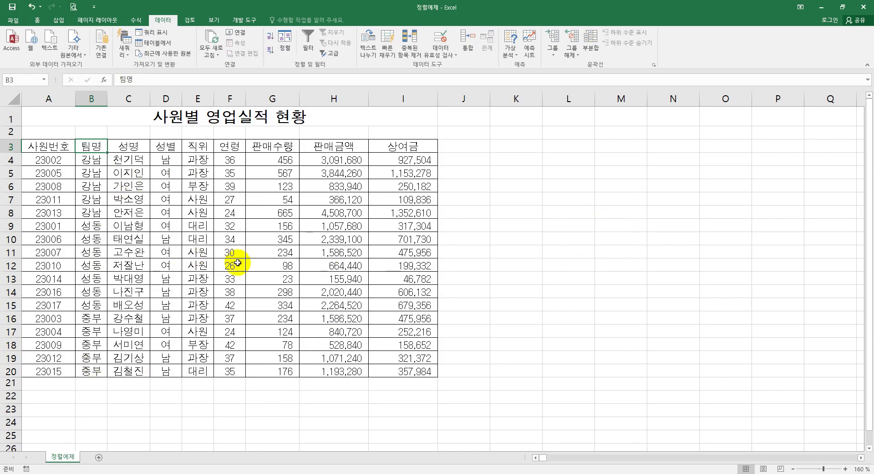
Step: Apply a quick ascending sort to the employee sales table by the 직위 column
{"action": "left_click", "coordinate": [196, 146]}
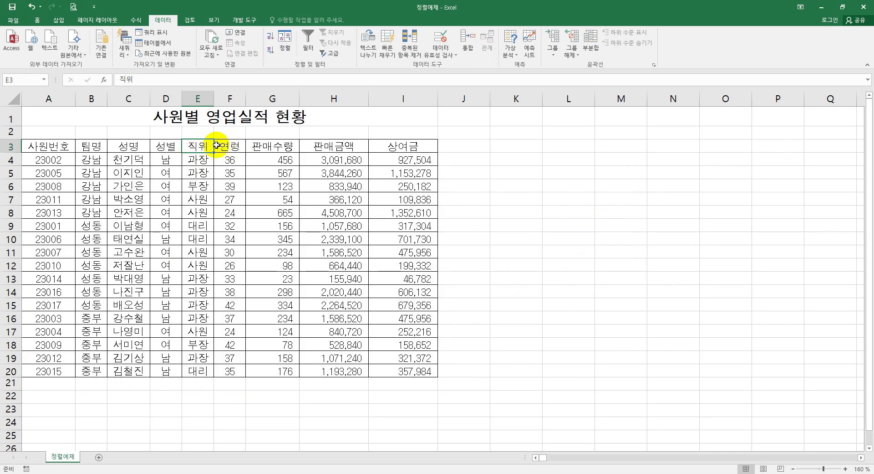
{"action": "left_click", "coordinate": [271, 37]}
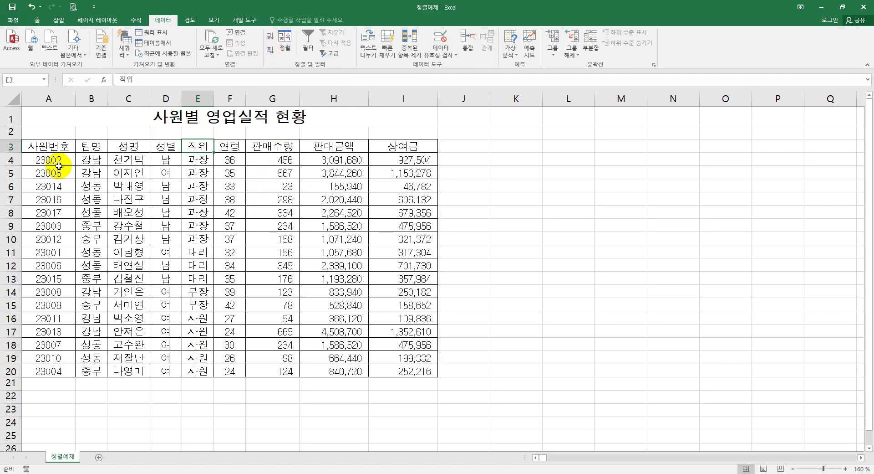
Step: Copy the 사원번호 to 직위 columns, A3:E20, and paste them starting at cell K3
{"action": "left_click_drag", "start_coordinate": [64, 148], "coordinate": [198, 234]}
{"action": "left_click", "coordinate": [198, 234]}
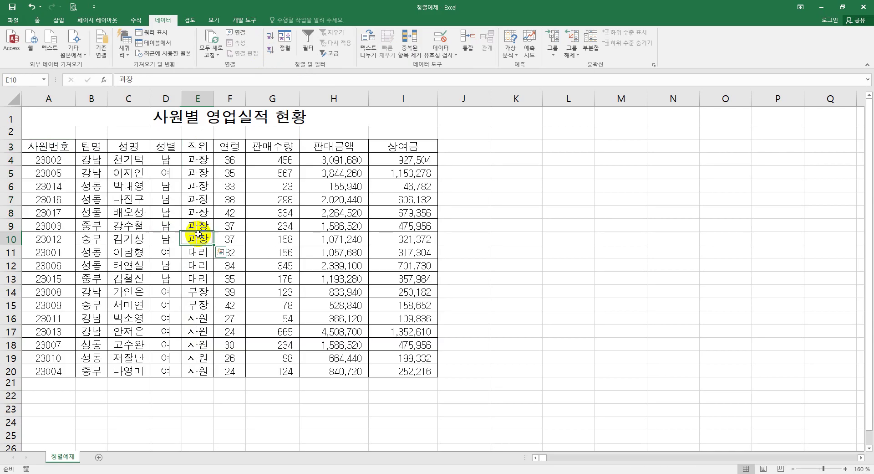
{"action": "left_click_drag", "start_coordinate": [60, 146], "coordinate": [202, 373]}
{"action": "key", "text": "ctrl+c"}
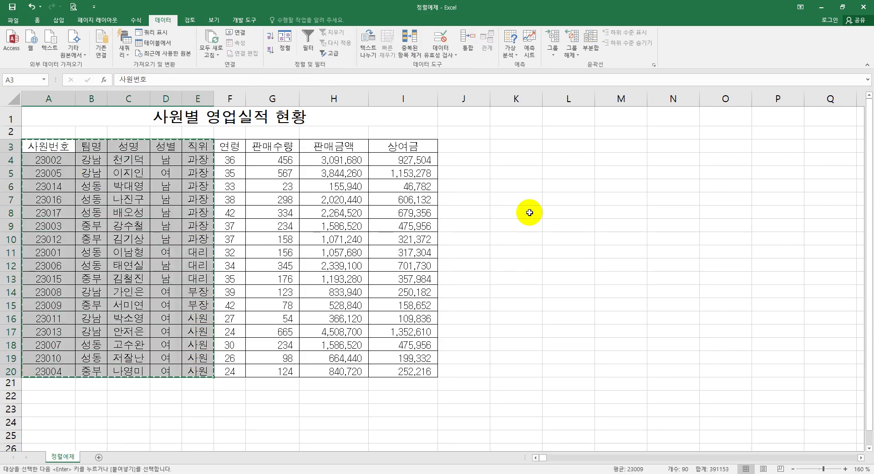
{"action": "left_click", "coordinate": [507, 146]}
{"action": "key", "text": "ctrl+v"}
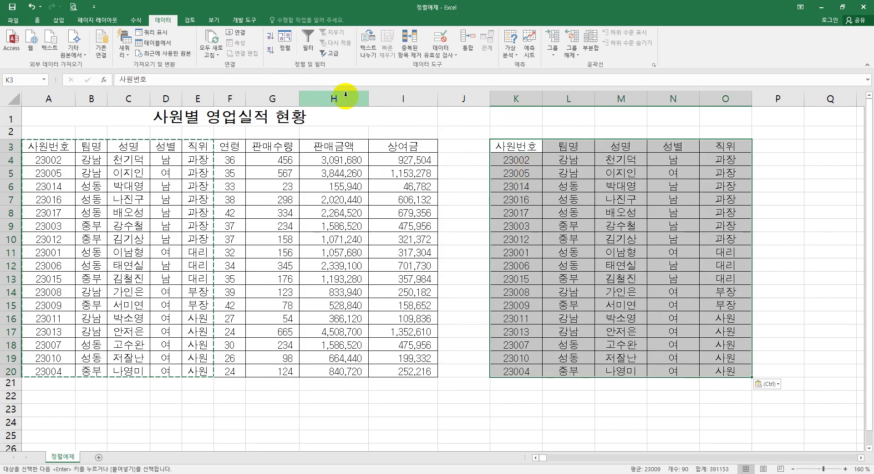
Step: Sort the copied table K3:O20 by 열 K values in ascending order, with the header row option turned off
{"action": "left_click", "coordinate": [288, 45]}
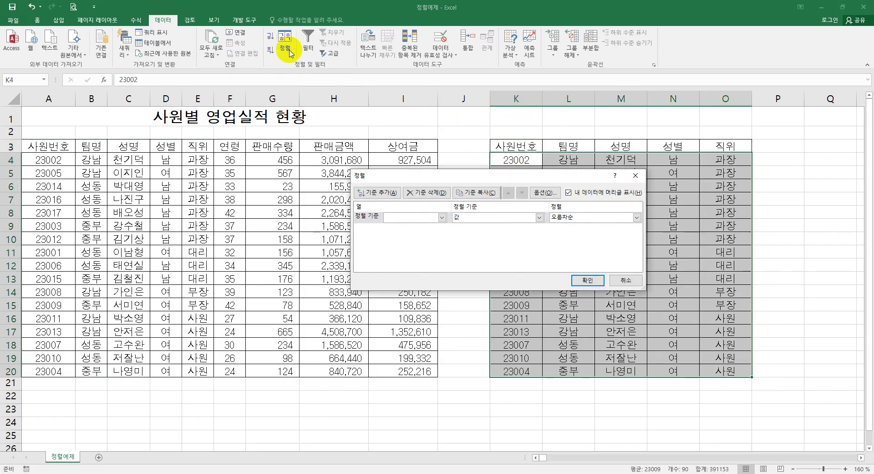
{"action": "left_click_drag", "start_coordinate": [555, 175], "coordinate": [394, 197]}
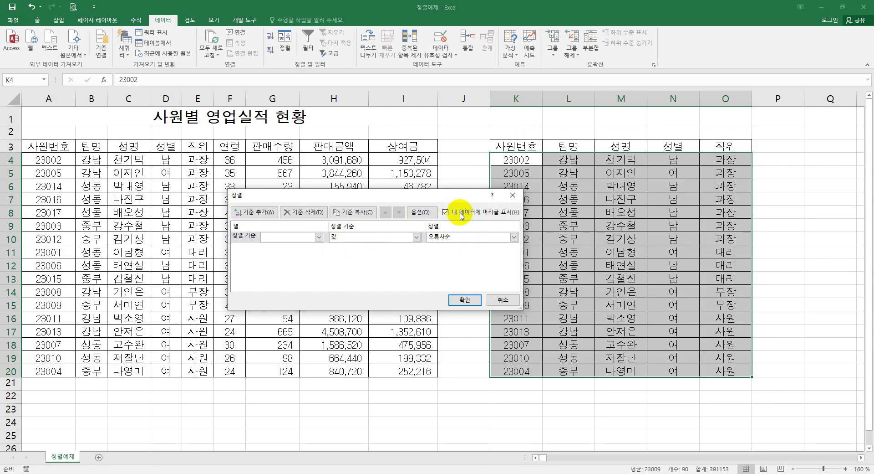
{"action": "left_click", "coordinate": [319, 237]}
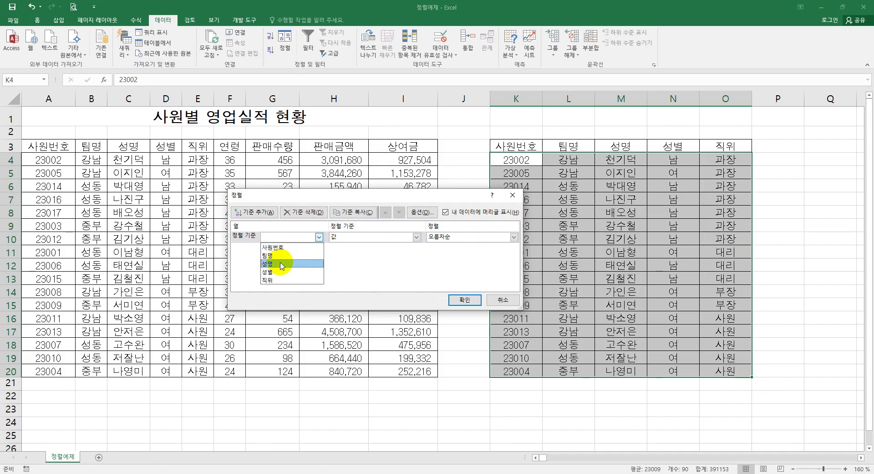
{"action": "left_click", "coordinate": [406, 274]}
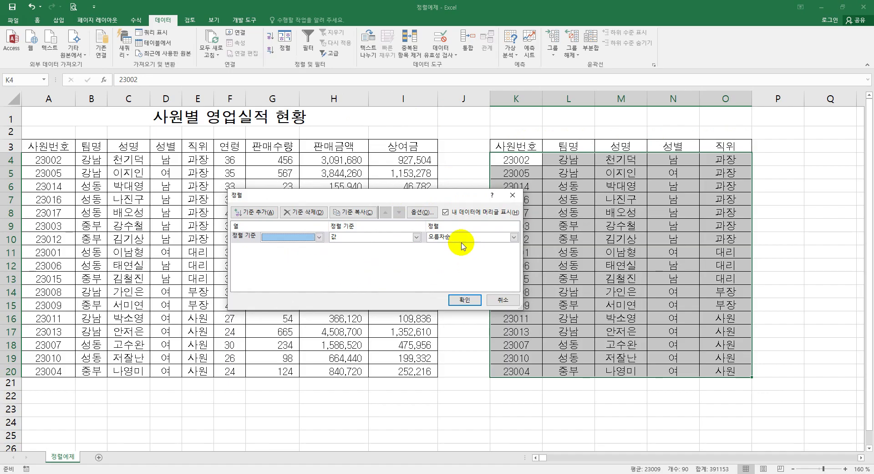
{"action": "left_click", "coordinate": [446, 212]}
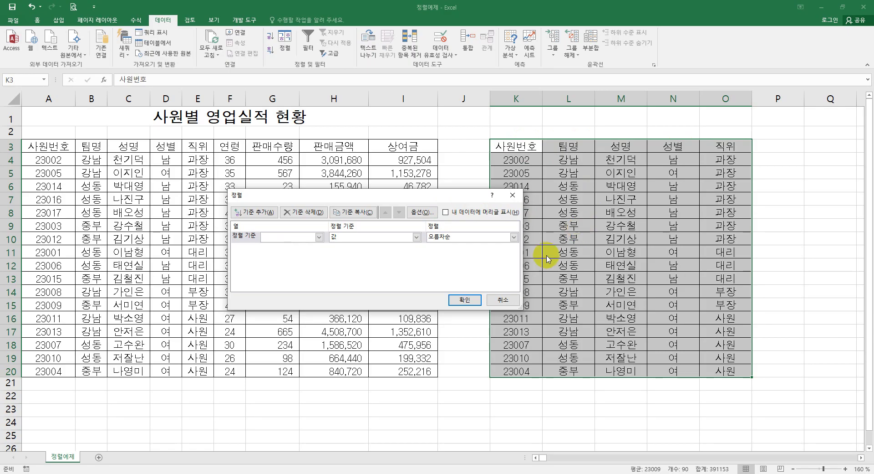
{"action": "left_click", "coordinate": [319, 237]}
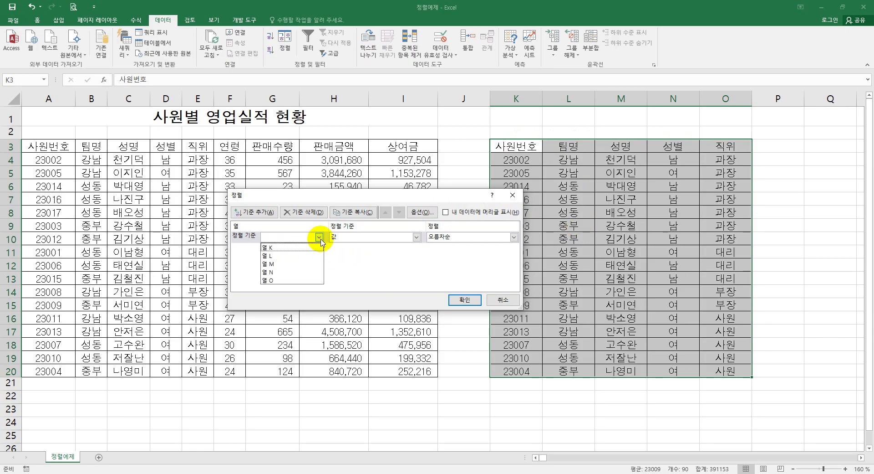
{"action": "key", "text": "Up"}
{"action": "left_click", "coordinate": [282, 250]}
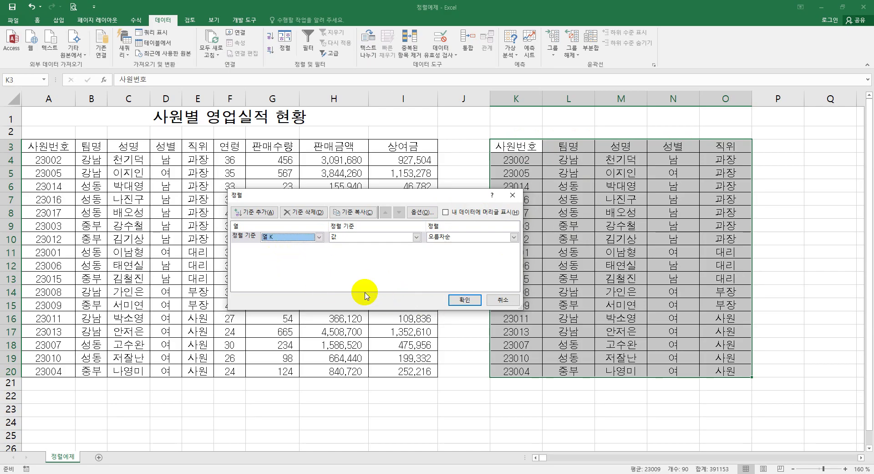
{"action": "left_click", "coordinate": [465, 300]}
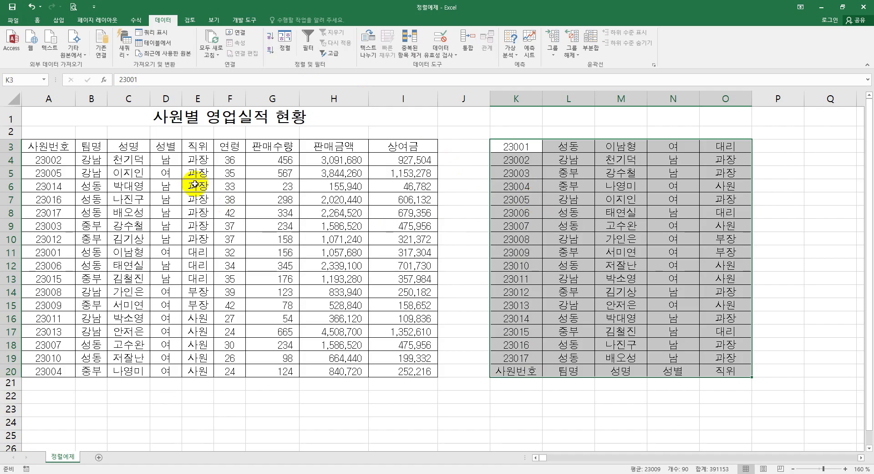
Step: Try an ascending sort of the original table by 직위 and undo it
{"action": "left_click", "coordinate": [199, 145]}
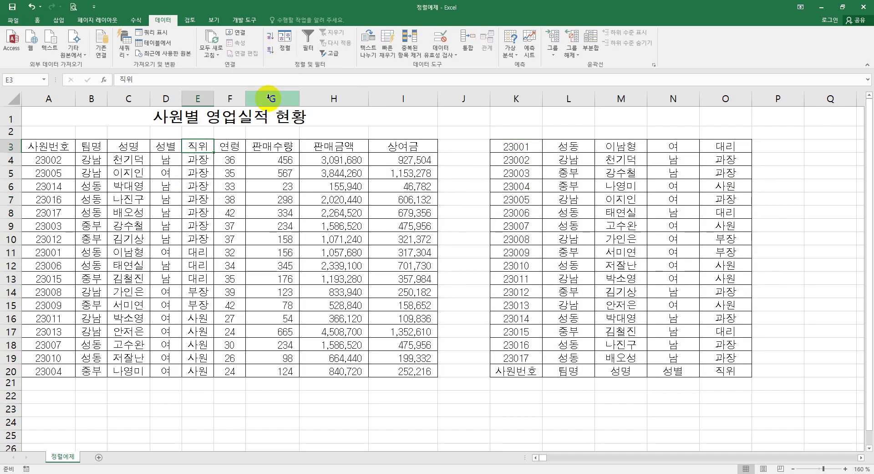
{"action": "left_click", "coordinate": [286, 48]}
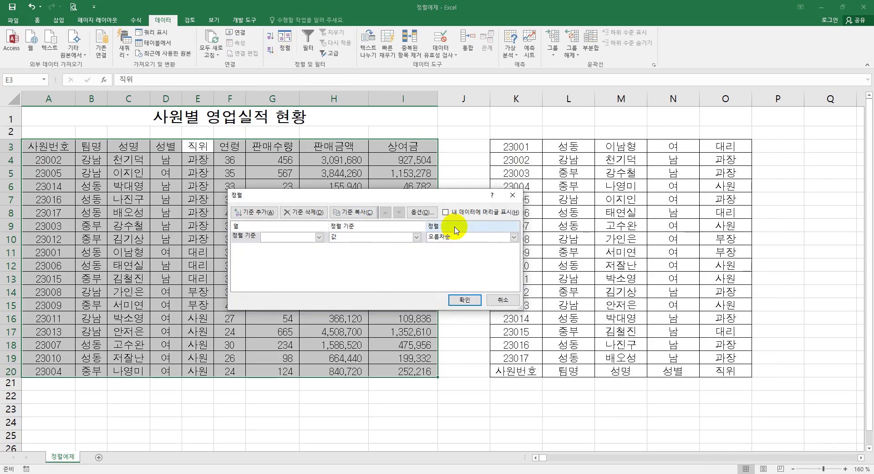
{"action": "left_click", "coordinate": [512, 195]}
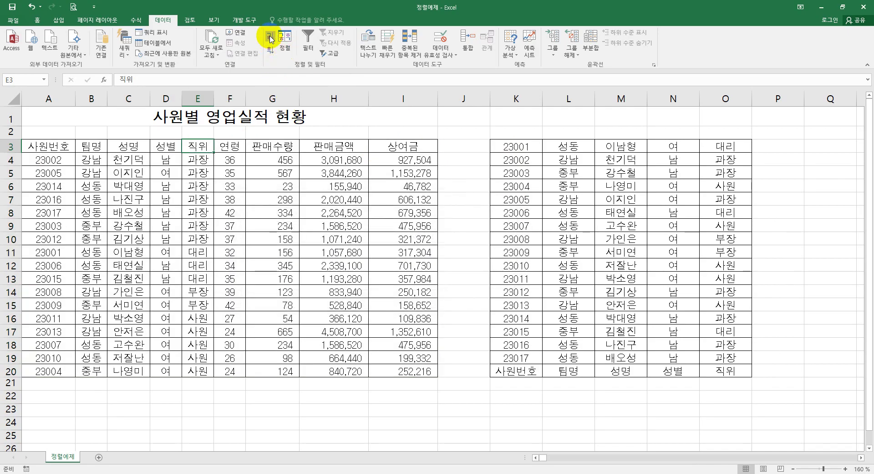
{"action": "left_click", "coordinate": [270, 44]}
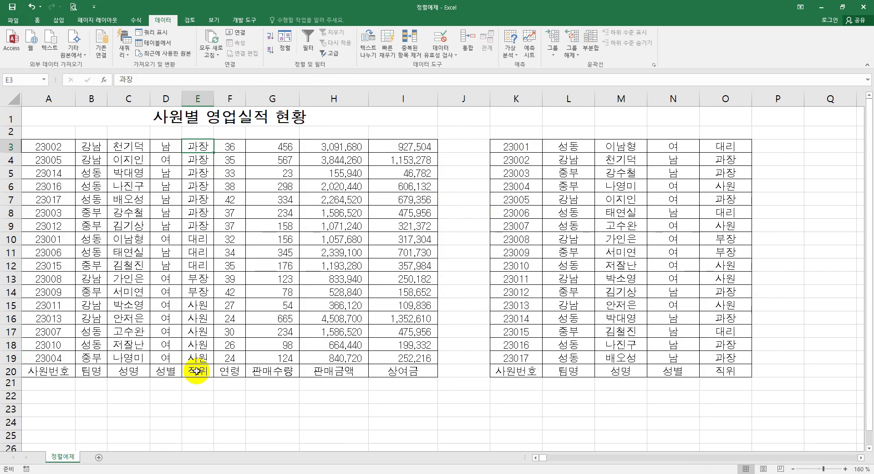
{"action": "left_click", "coordinate": [32, 7]}
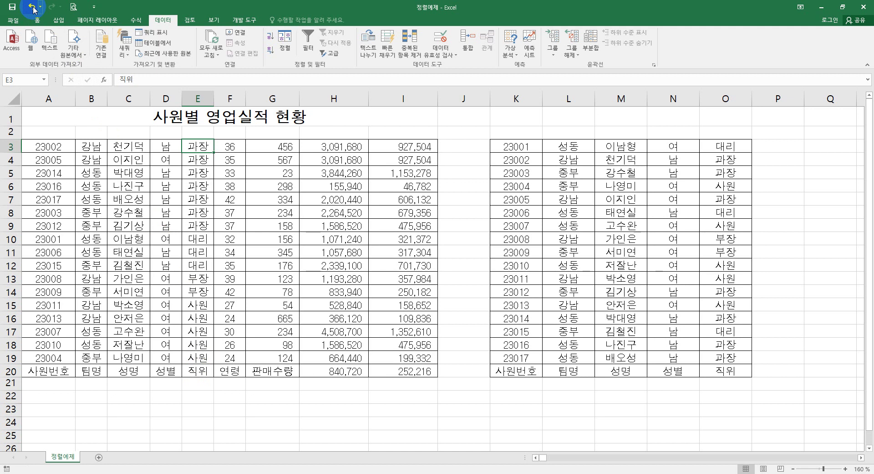
{"action": "left_click_drag", "start_coordinate": [57, 148], "coordinate": [396, 149]}
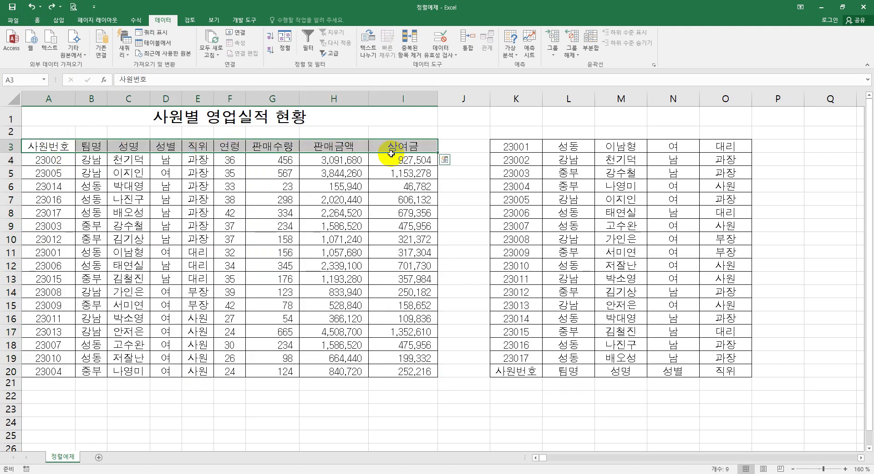
{"action": "left_click", "coordinate": [288, 49]}
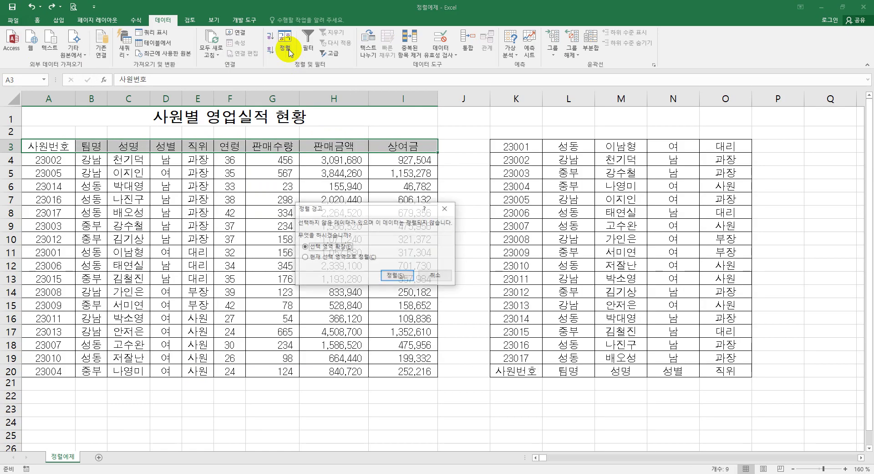
{"action": "left_click", "coordinate": [437, 276]}
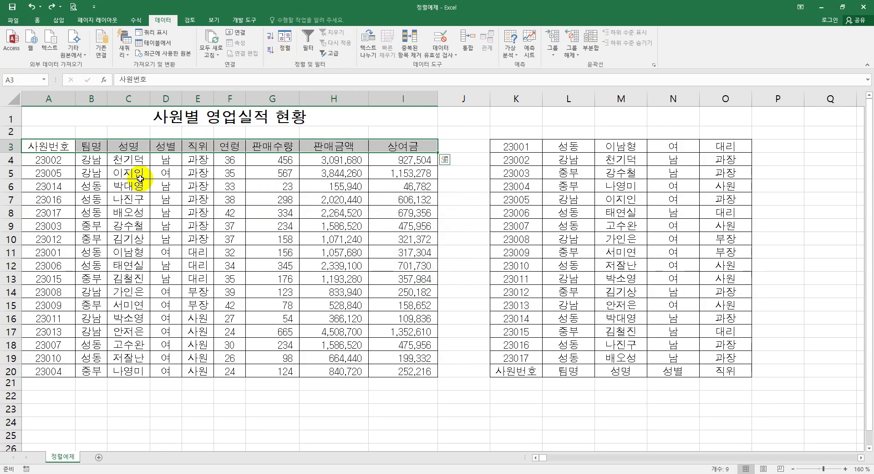
Step: Sort the employee sales table by 직위 values in ascending order, with the header row option turned on
{"action": "left_click", "coordinate": [202, 146]}
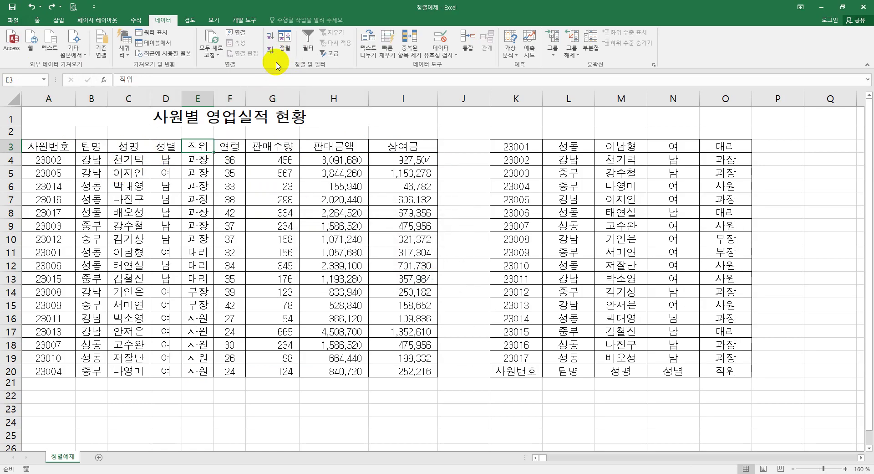
{"action": "left_click", "coordinate": [283, 46]}
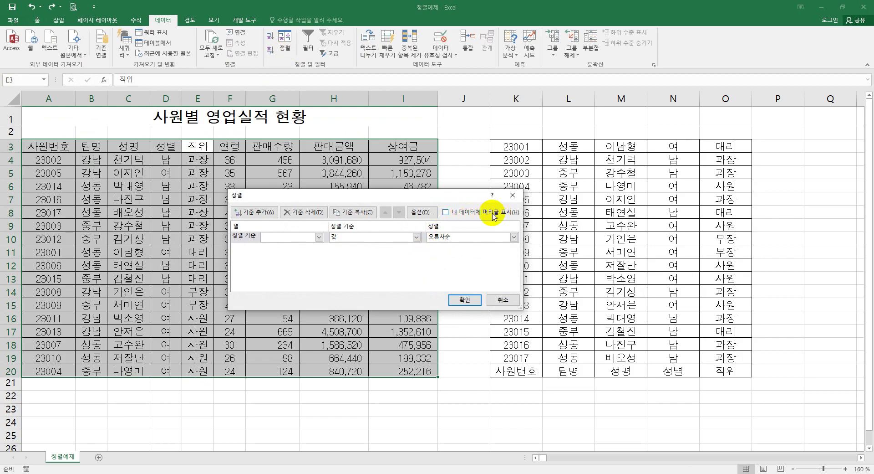
{"action": "left_click", "coordinate": [446, 212]}
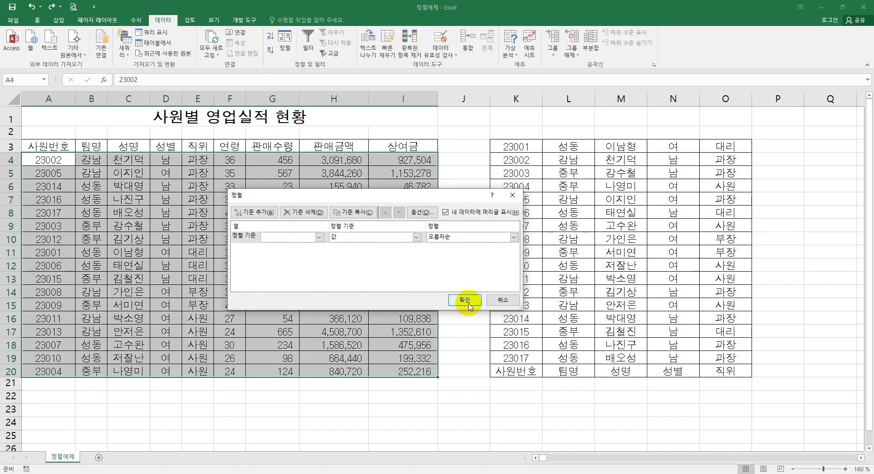
{"action": "left_click", "coordinate": [319, 237]}
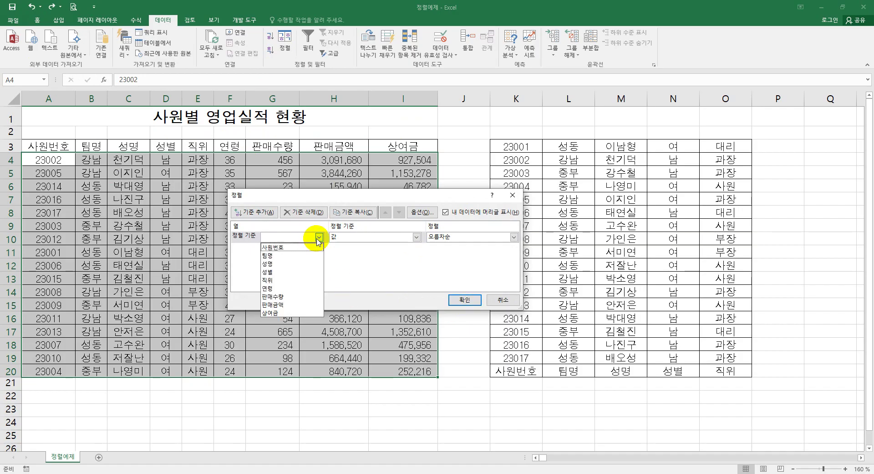
{"action": "left_click", "coordinate": [278, 280]}
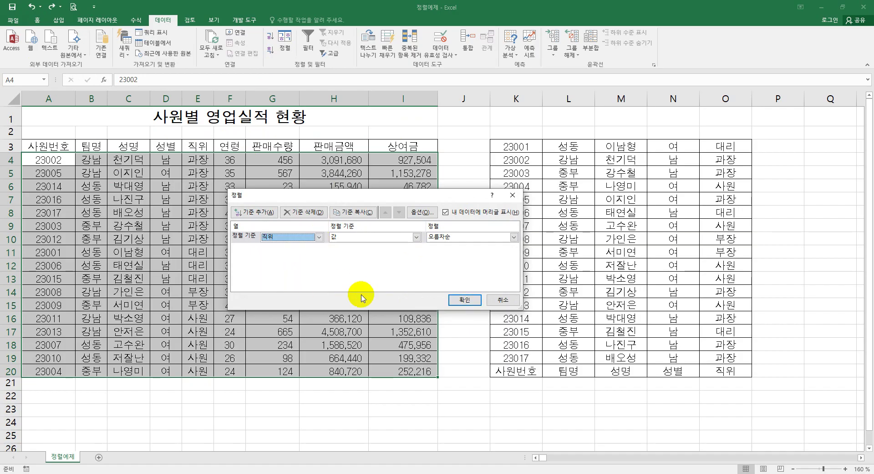
{"action": "left_click", "coordinate": [455, 300]}
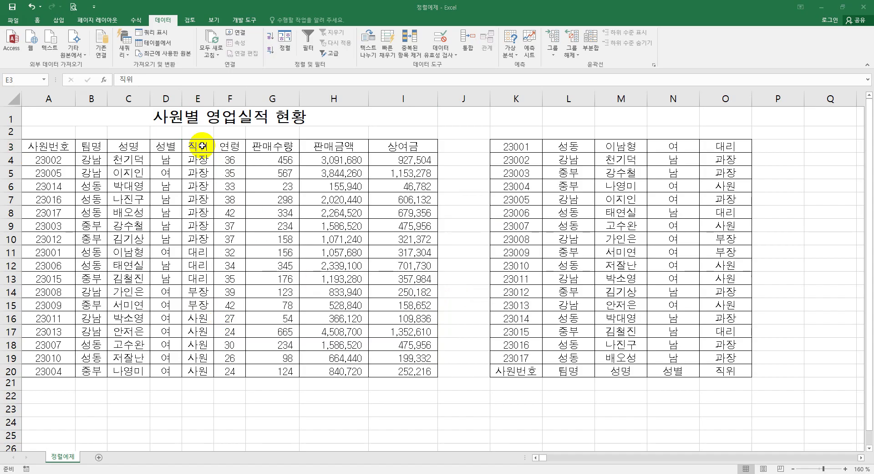
Step: Sort the employee sales table by 직위 using a new custom list ordered 부장, 과장, 대리, 사원
{"action": "left_click", "coordinate": [287, 45]}
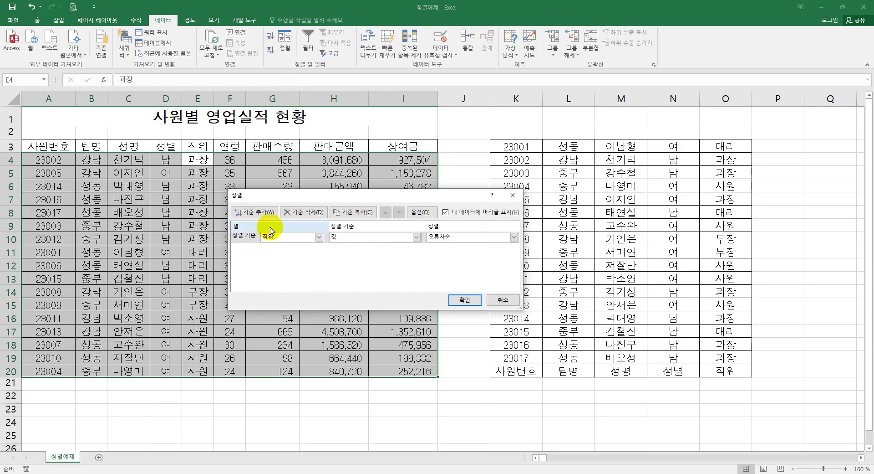
{"action": "left_click", "coordinate": [459, 241]}
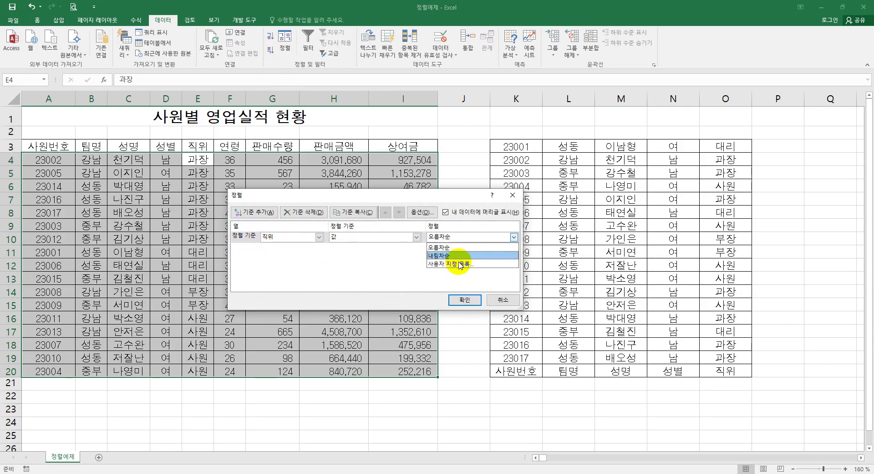
{"action": "left_click", "coordinate": [461, 266]}
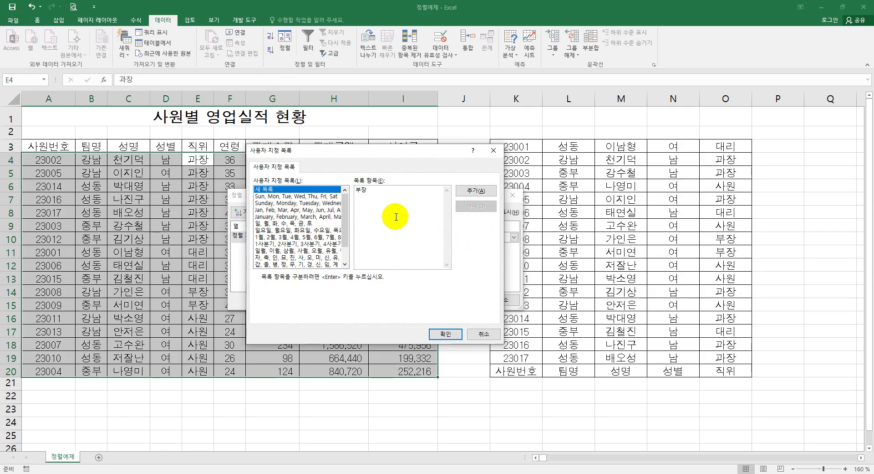
{"action": "type", "text": "고"}
{"action": "left_click", "coordinate": [481, 192]}
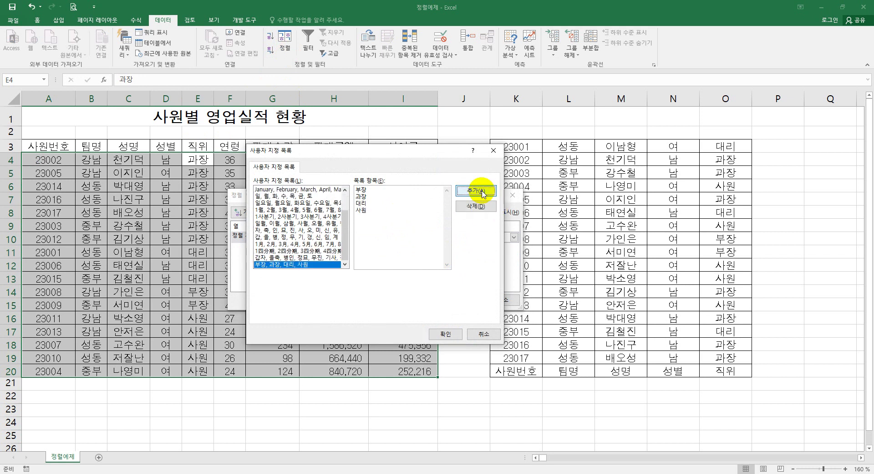
{"action": "left_click", "coordinate": [446, 335]}
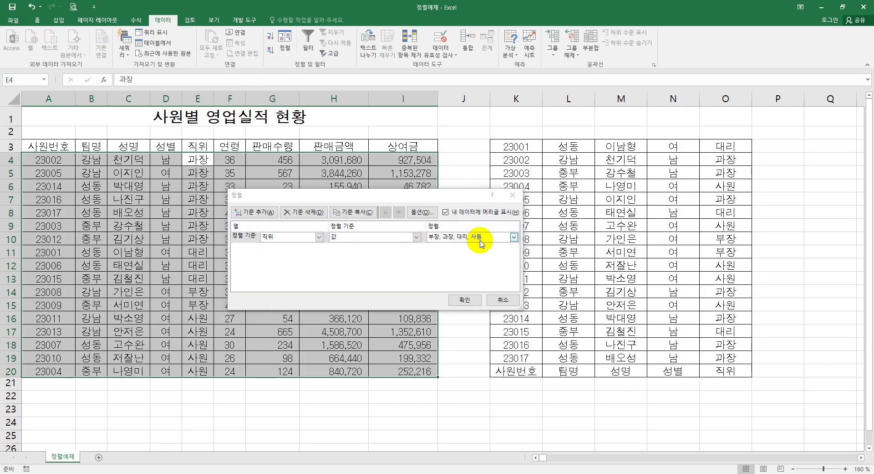
{"action": "left_click", "coordinate": [464, 300]}
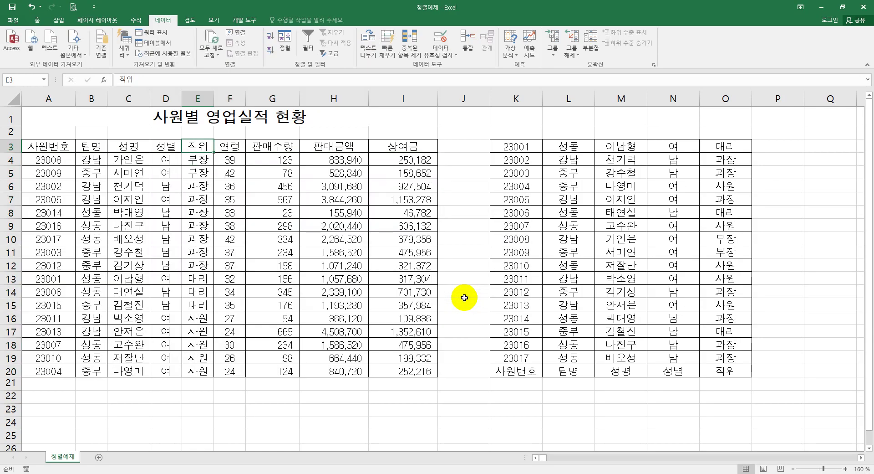
Step: Delete columns K through O, which hold the partial copy of the table
{"action": "left_click", "coordinate": [198, 151]}
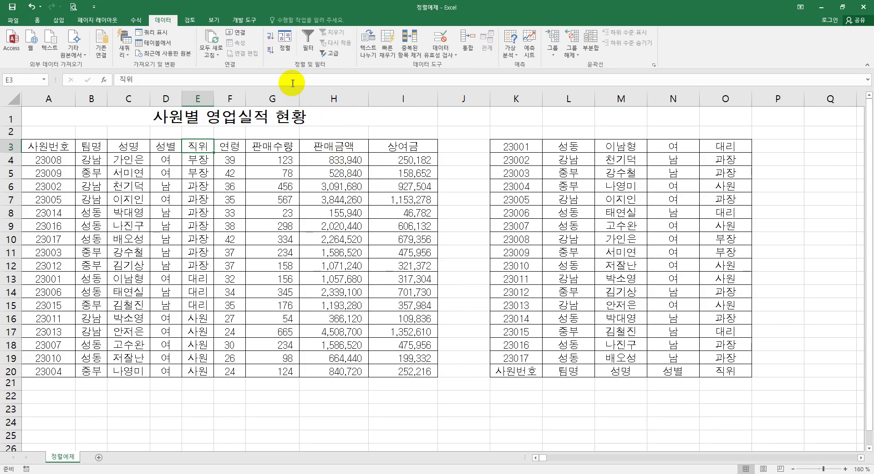
{"action": "left_click", "coordinate": [512, 257]}
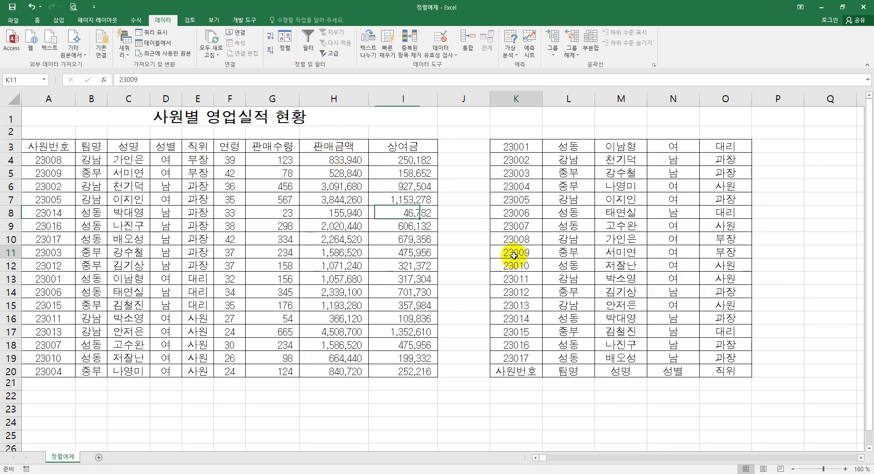
{"action": "left_click", "coordinate": [540, 157]}
{"action": "left_click_drag", "start_coordinate": [516, 98], "coordinate": [747, 98]}
{"action": "right_click", "coordinate": [738, 103]}
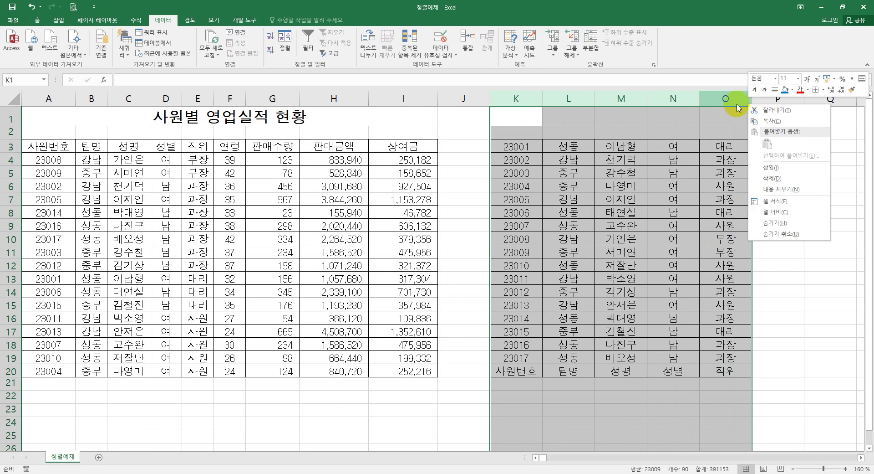
{"action": "left_click", "coordinate": [770, 178]}
{"action": "left_click", "coordinate": [617, 230]}
{"action": "left_click_drag", "start_coordinate": [51, 145], "coordinate": [391, 371]}
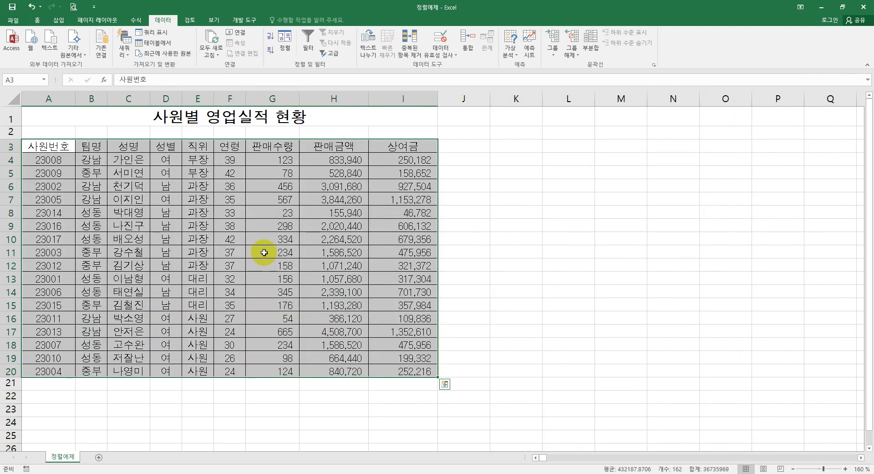
{"action": "right_click", "coordinate": [260, 199]}
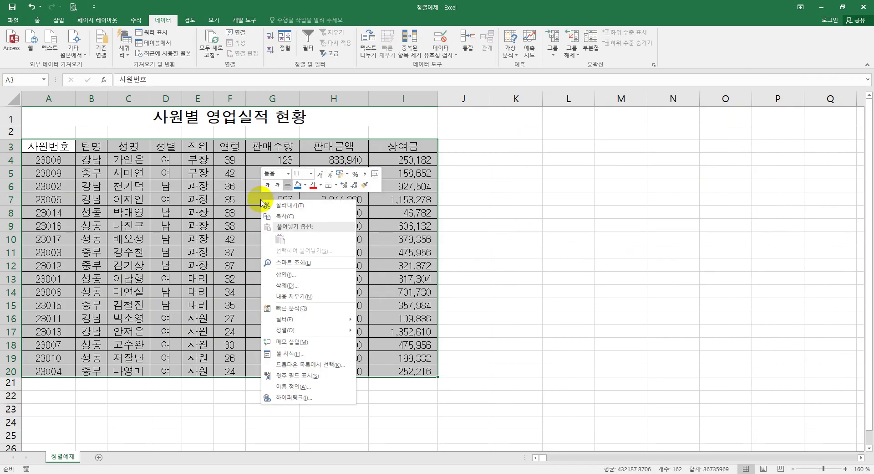
{"action": "key", "text": "Escape"}
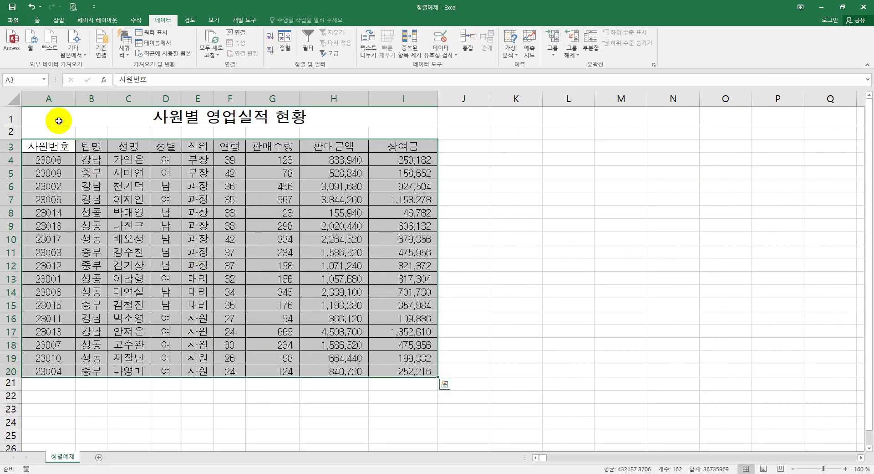
Step: Copy the whole columns A through I and paste them starting at column K
{"action": "left_click_drag", "start_coordinate": [55, 100], "coordinate": [403, 107]}
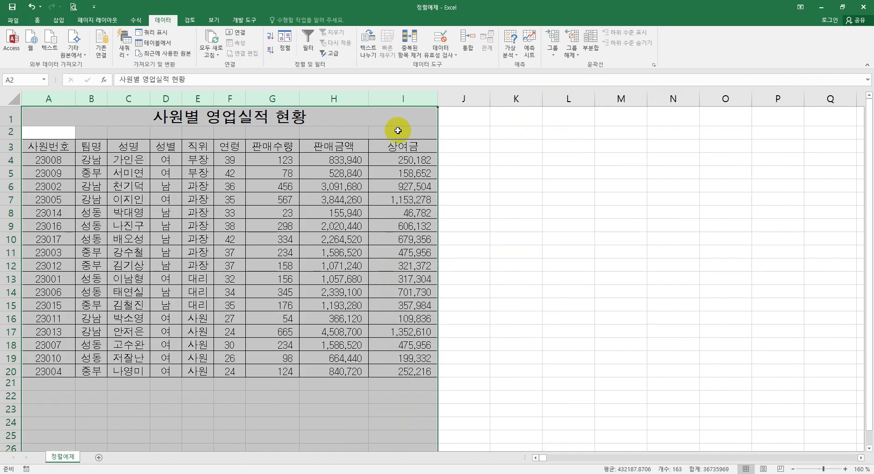
{"action": "key", "text": "ctrl+c"}
{"action": "left_click", "coordinate": [514, 98]}
{"action": "key", "text": "ctrl+v"}
{"action": "left_click", "coordinate": [631, 251]}
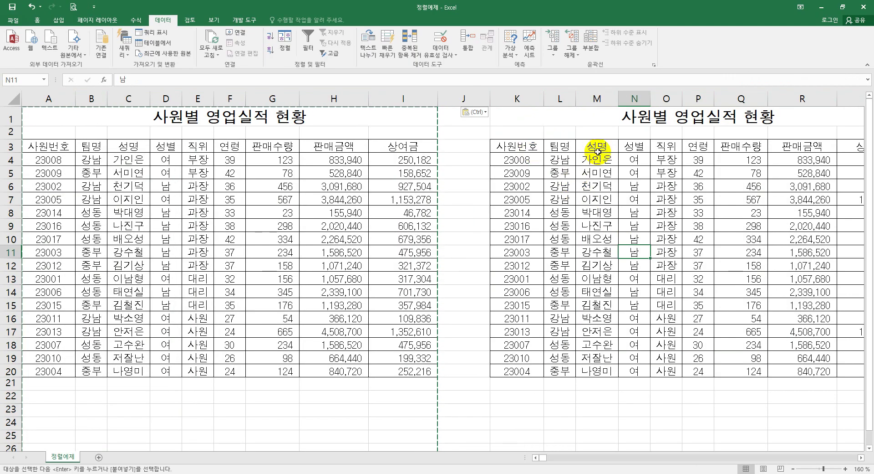
{"action": "left_click_drag", "start_coordinate": [558, 145], "coordinate": [563, 367]}
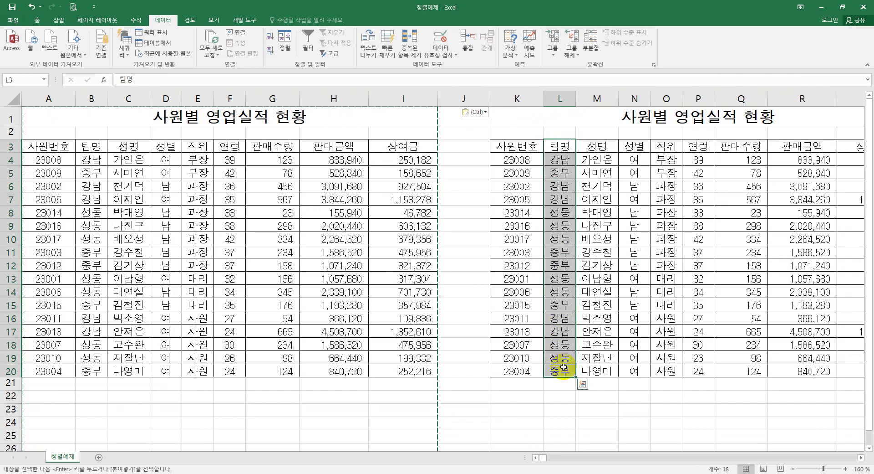
{"action": "left_click", "coordinate": [285, 48]}
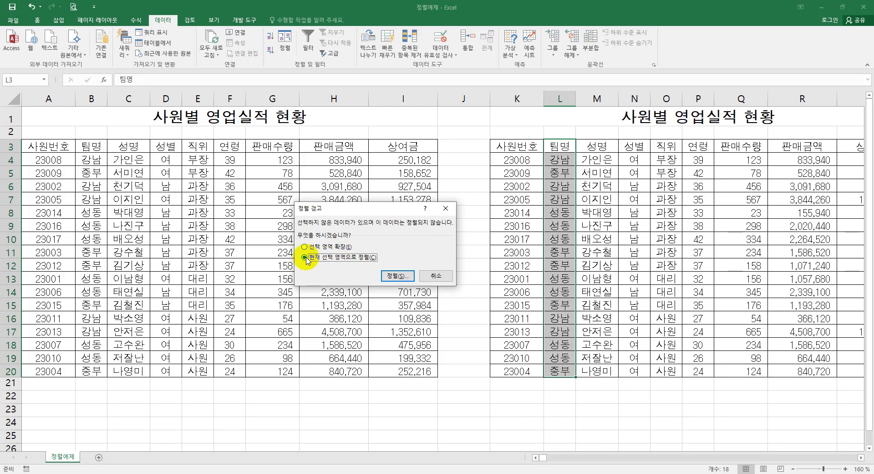
{"action": "left_click", "coordinate": [430, 275]}
{"action": "left_click", "coordinate": [604, 262]}
{"action": "left_click", "coordinate": [567, 144]}
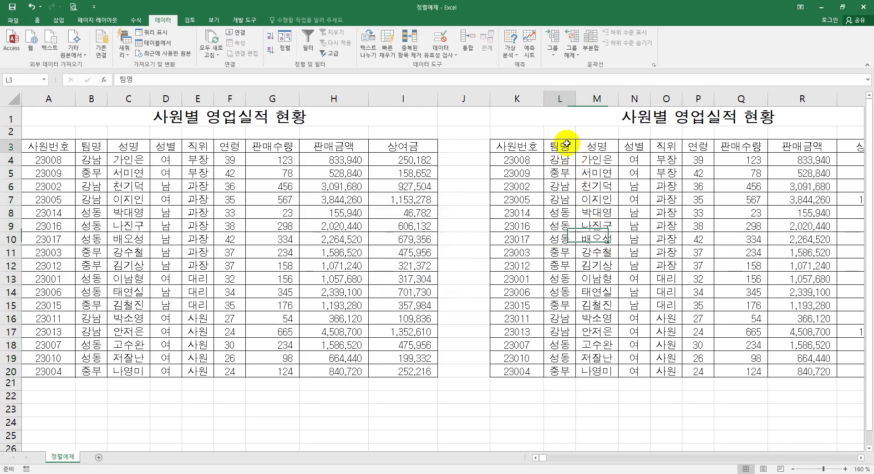
{"action": "left_click_drag", "start_coordinate": [567, 144], "coordinate": [607, 370]}
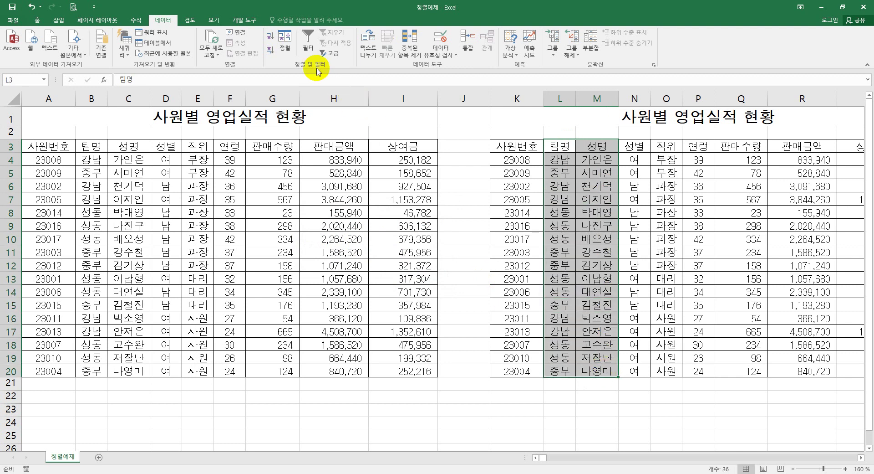
{"action": "left_click", "coordinate": [285, 40]}
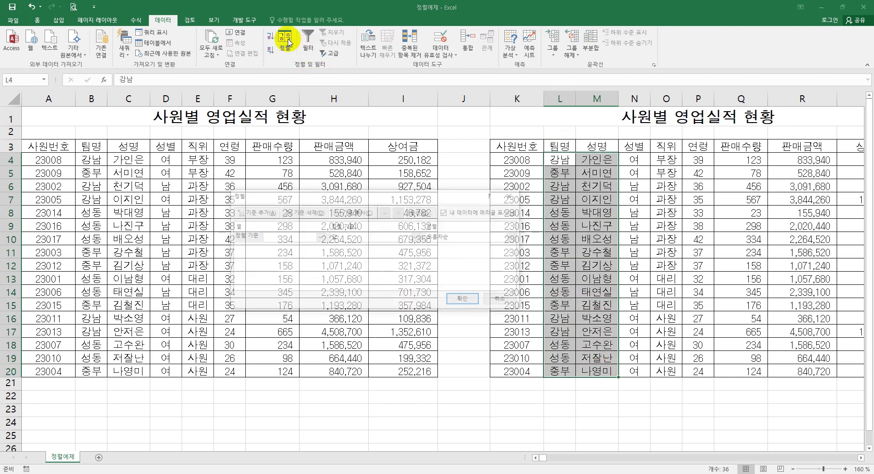
{"action": "left_click", "coordinate": [508, 301]}
Step: Sort only the copied table's 팀명 column, L3:L20, in ascending order using the 현재 선택 영역으로 정렬 option
{"action": "left_click_drag", "start_coordinate": [561, 145], "coordinate": [555, 372]}
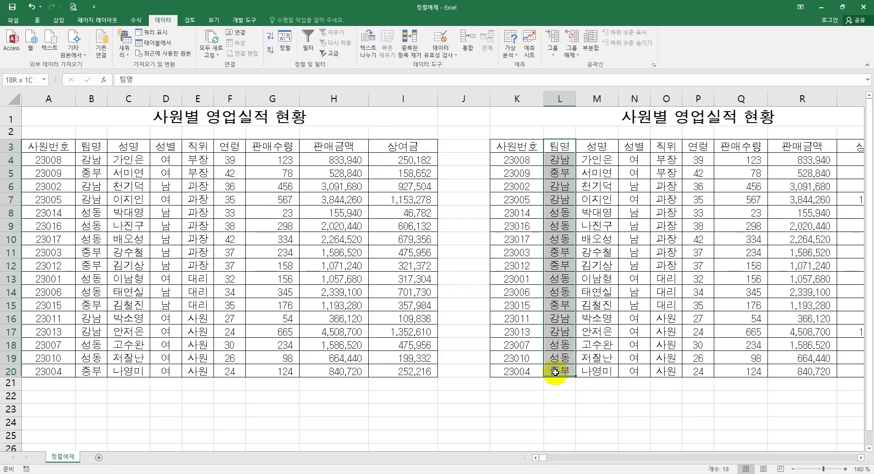
{"action": "left_click", "coordinate": [285, 50]}
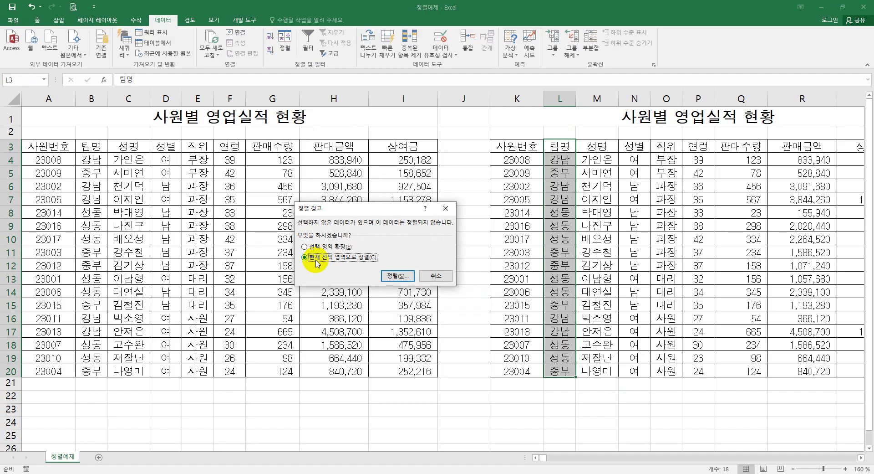
{"action": "left_click", "coordinate": [397, 276]}
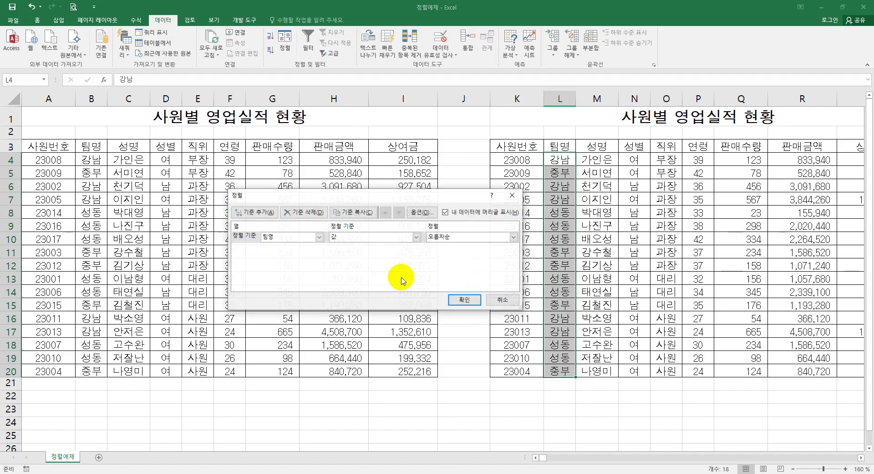
{"action": "left_click", "coordinate": [460, 300]}
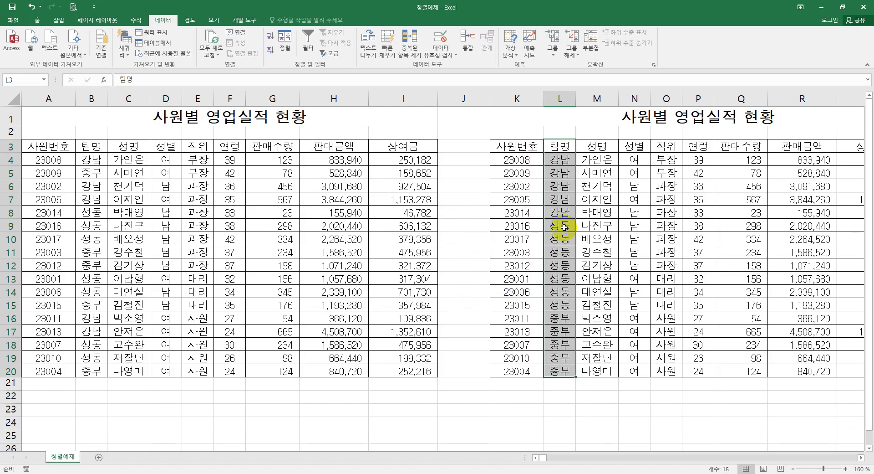
{"action": "left_click", "coordinate": [566, 145]}
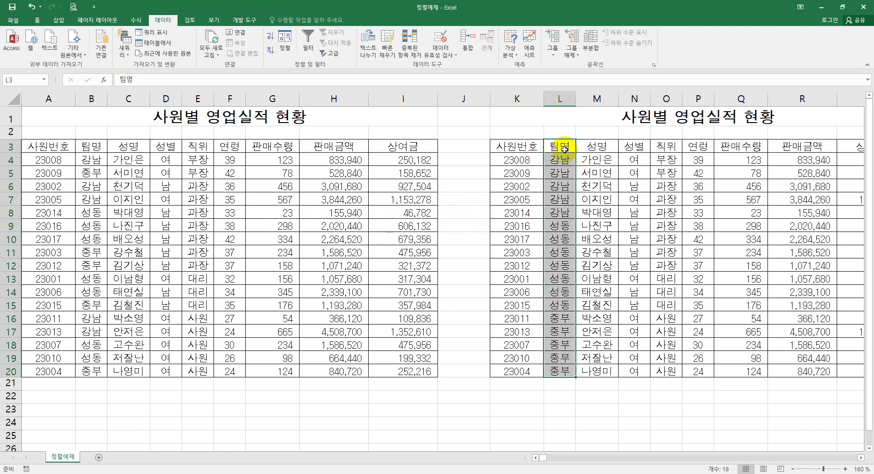
{"action": "left_click_drag", "start_coordinate": [564, 146], "coordinate": [561, 370]}
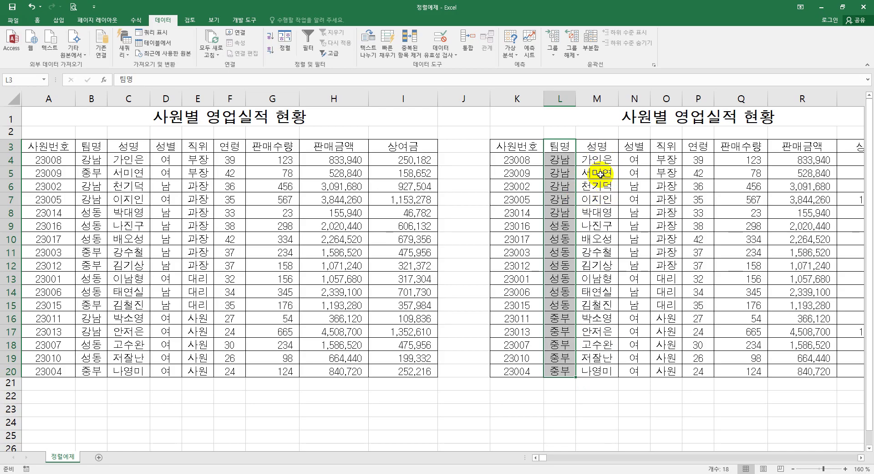
{"action": "left_click", "coordinate": [287, 50]}
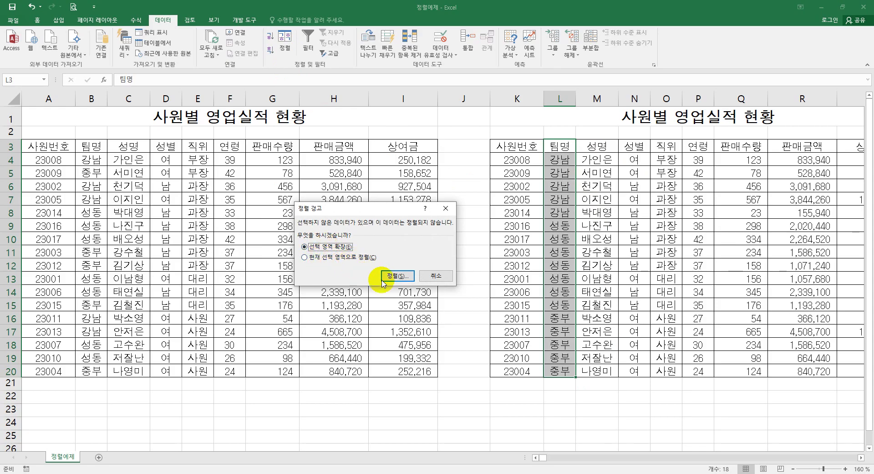
{"action": "left_click", "coordinate": [433, 276]}
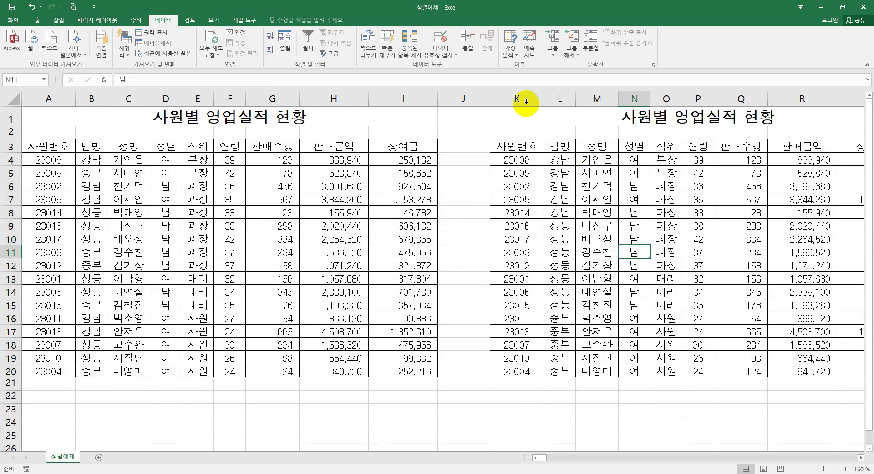
Step: Delete columns K through S, which hold the full copy of the table
{"action": "left_click_drag", "start_coordinate": [517, 98], "coordinate": [761, 103]}
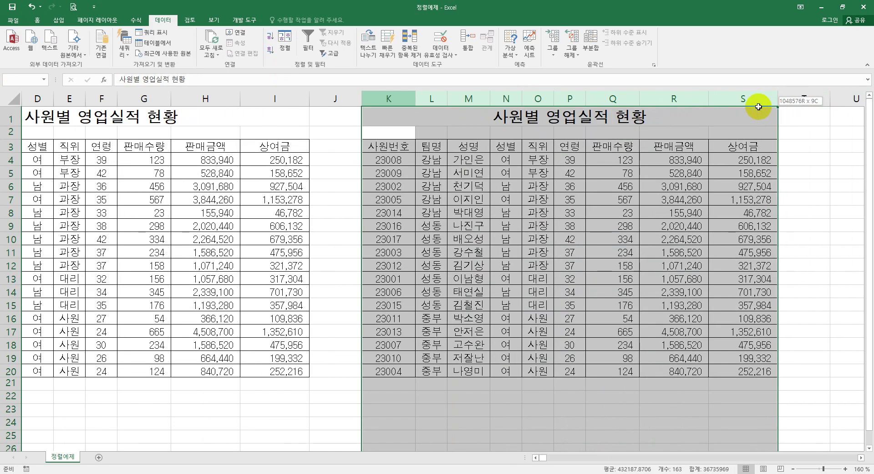
{"action": "right_click", "coordinate": [719, 159]}
{"action": "left_click", "coordinate": [742, 233]}
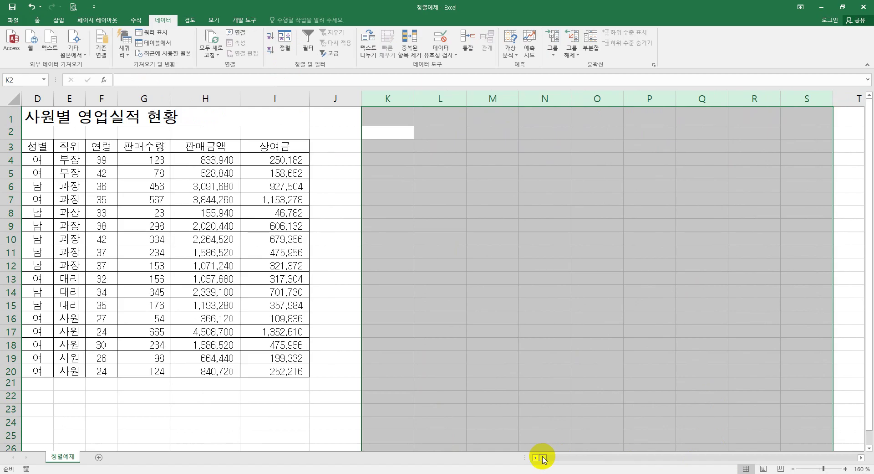
Step: Fill the 성명 cells C6, C11, C16 and C19 with orange
{"action": "left_click_drag", "start_coordinate": [543, 458], "coordinate": [494, 454]}
{"action": "left_click", "coordinate": [250, 412]}
{"action": "left_click", "coordinate": [141, 255]}
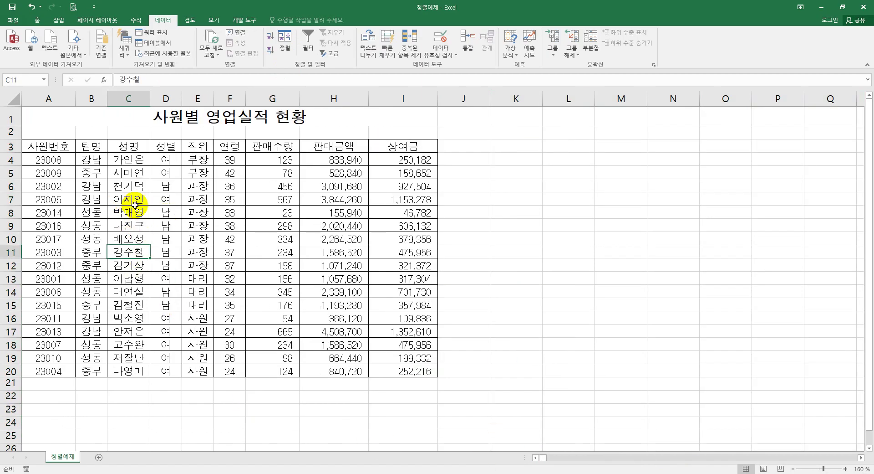
{"action": "left_click", "coordinate": [133, 186]}
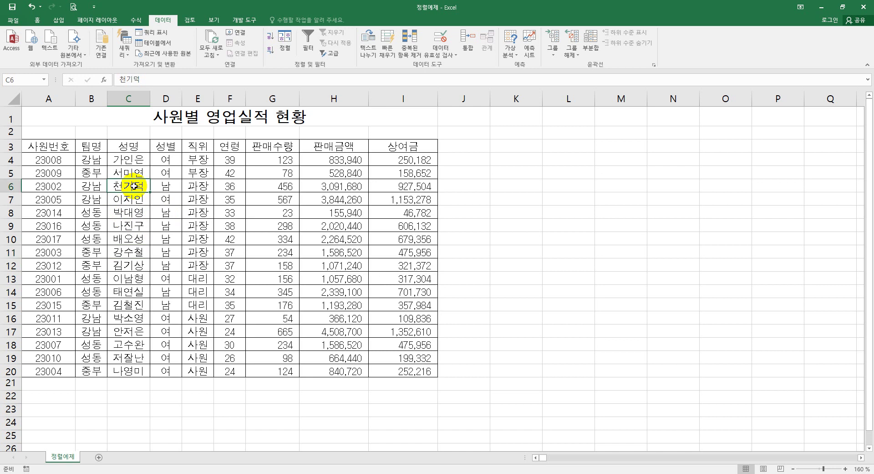
{"action": "left_click", "coordinate": [131, 251], "text": "ctrl"}
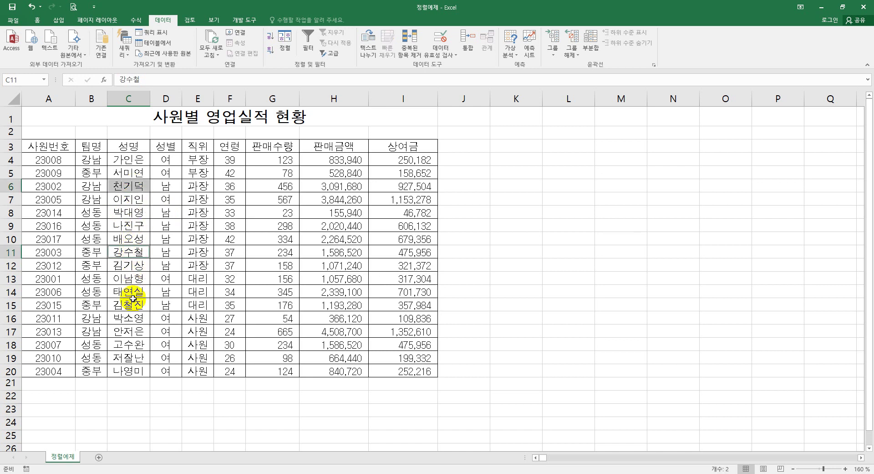
{"action": "left_click", "coordinate": [130, 317], "text": "ctrl"}
{"action": "left_click", "coordinate": [133, 357], "text": "ctrl"}
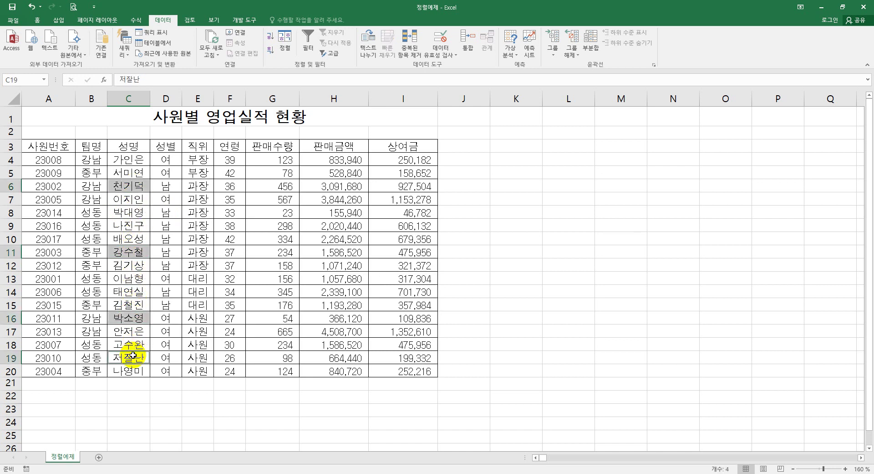
{"action": "right_click", "coordinate": [142, 184]}
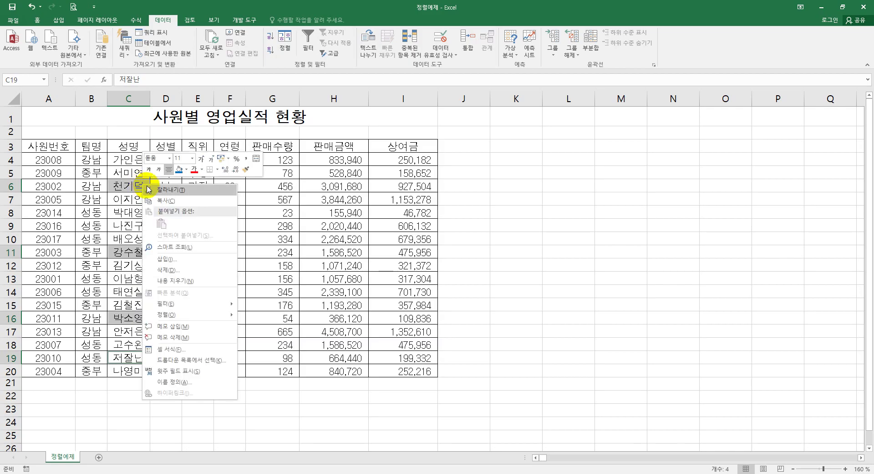
{"action": "left_click", "coordinate": [187, 170]}
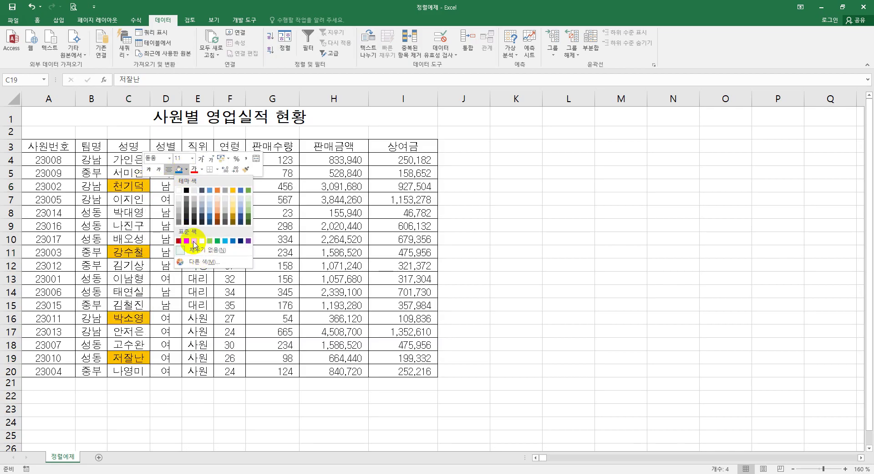
Step: Fill the 성명 cells C4, C8, C13 and C17 with light green
{"action": "left_click", "coordinate": [137, 213]}
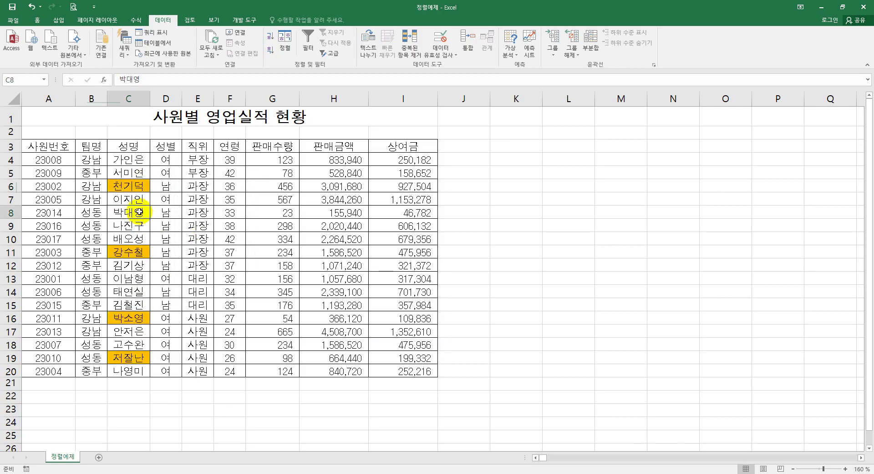
{"action": "left_click", "coordinate": [135, 274], "text": "ctrl"}
{"action": "left_click", "coordinate": [135, 159], "text": "ctrl"}
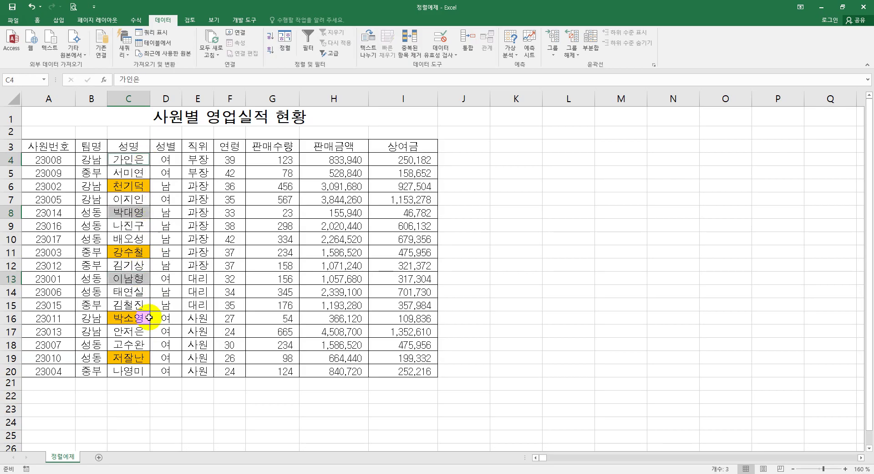
{"action": "left_click", "coordinate": [135, 333], "text": "ctrl"}
{"action": "right_click", "coordinate": [135, 333]}
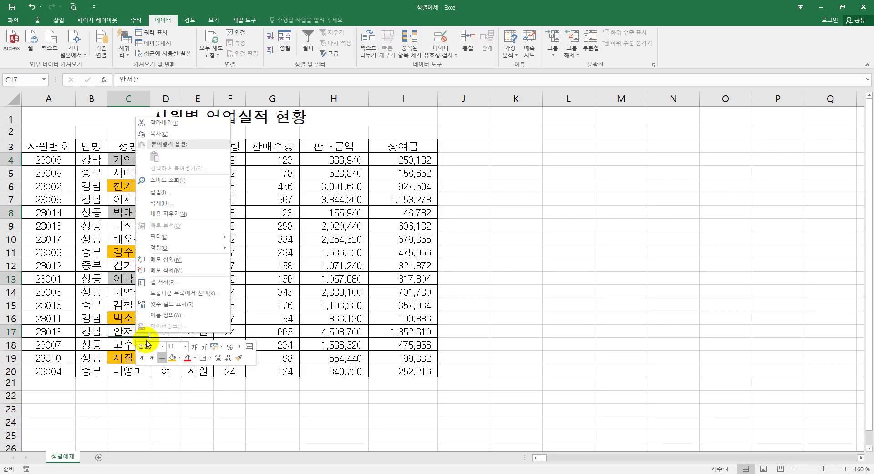
{"action": "left_click", "coordinate": [181, 358]}
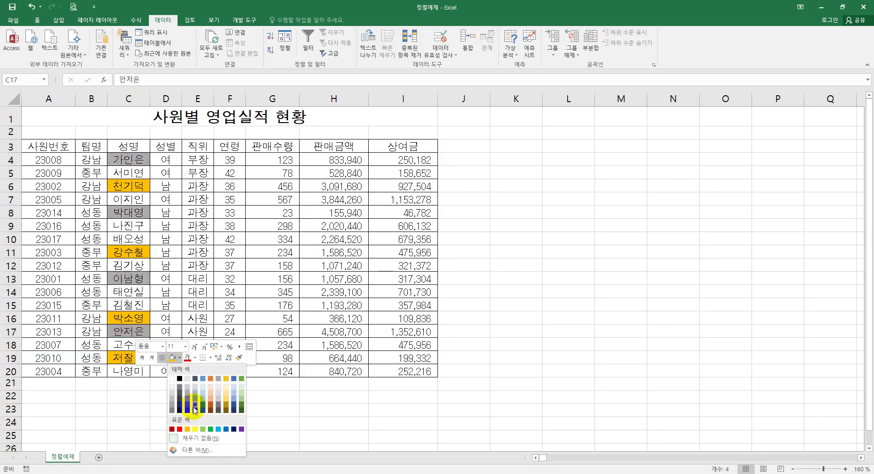
{"action": "left_click", "coordinate": [203, 429]}
{"action": "left_click", "coordinate": [262, 266]}
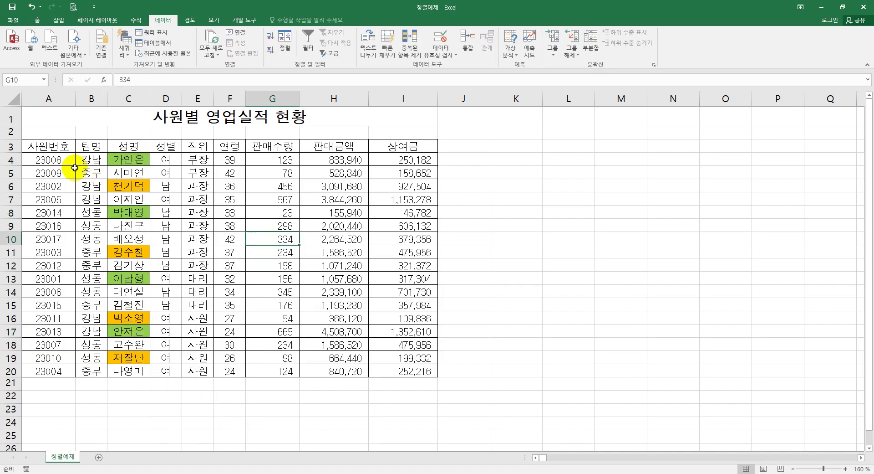
Step: Sort the employee table by 팀명 values in ascending order, with 성별 values ascending as the second sort level
{"action": "mouse_move", "coordinate": [64, 145]}
{"action": "left_mouse_down"}
{"action": "mouse_move", "coordinate": [359, 282]}
{"action": "mouse_move", "coordinate": [413, 346]}
{"action": "mouse_move", "coordinate": [412, 365]}
{"action": "left_mouse_up"}
{"action": "left_click", "coordinate": [358, 281]}
{"action": "left_click", "coordinate": [124, 147]}
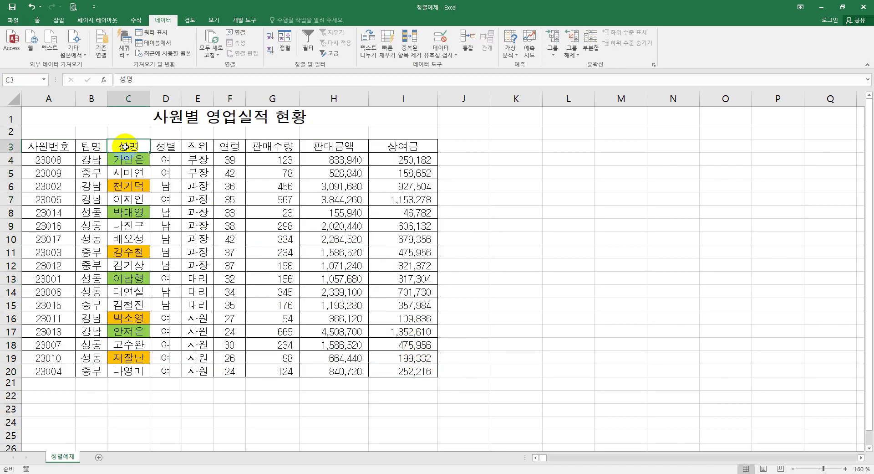
{"action": "left_click", "coordinate": [92, 146]}
{"action": "left_click", "coordinate": [285, 41]}
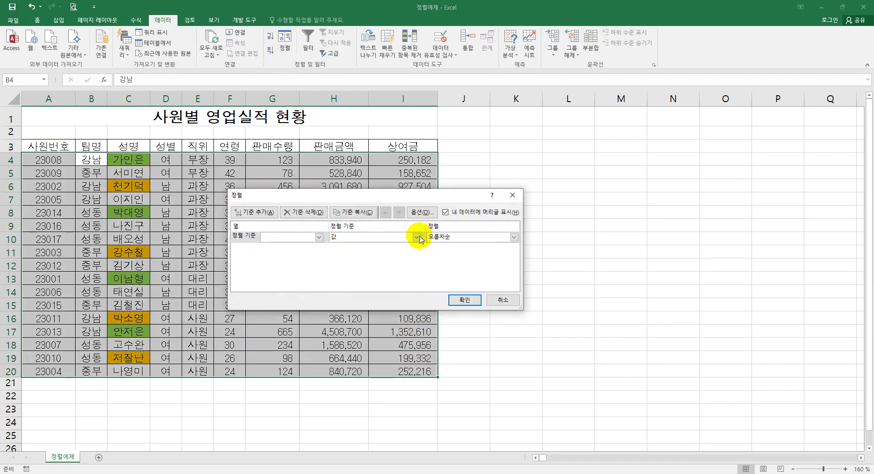
{"action": "left_click", "coordinate": [320, 237]}
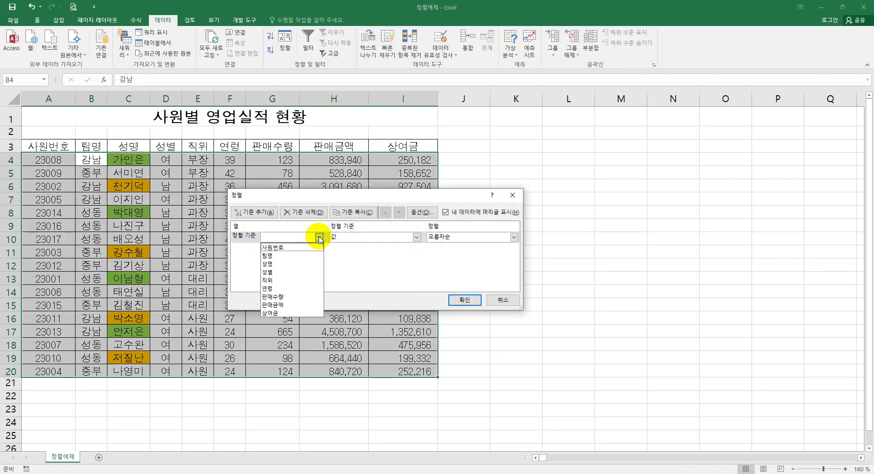
{"action": "left_click", "coordinate": [297, 255]}
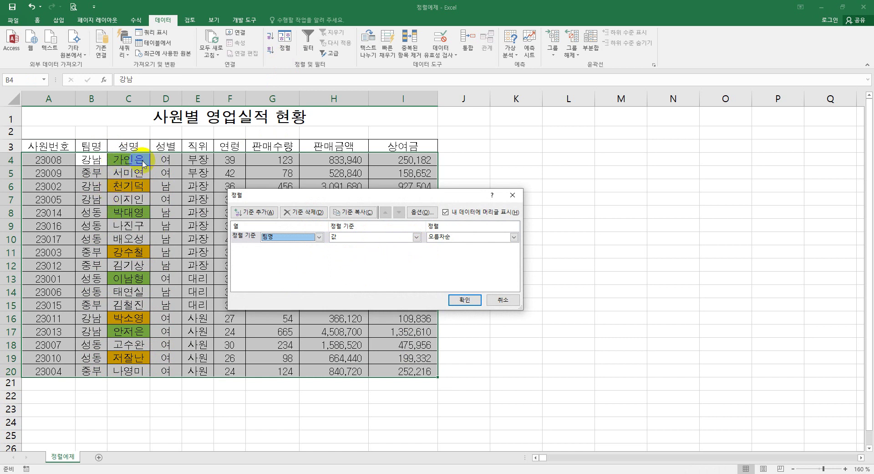
{"action": "left_click", "coordinate": [258, 213]}
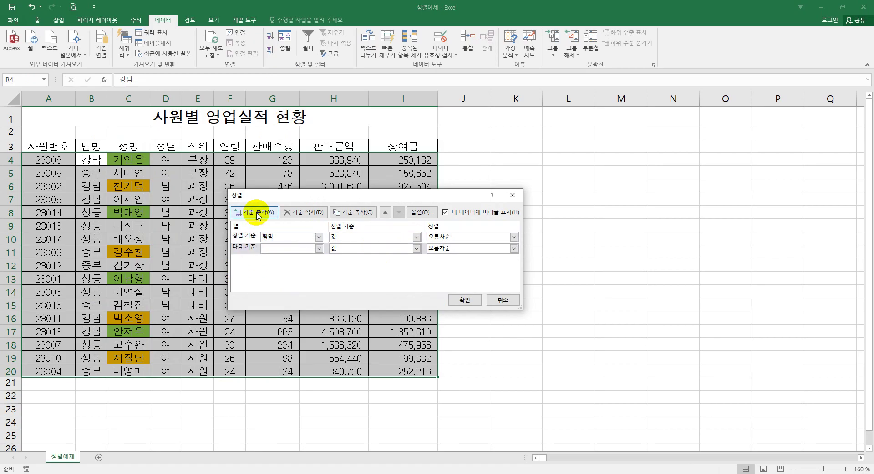
{"action": "left_click", "coordinate": [320, 248]}
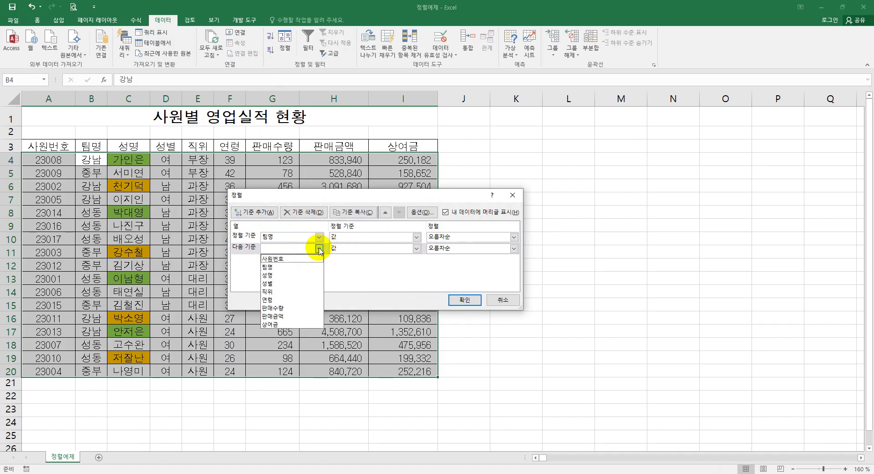
{"action": "left_click", "coordinate": [276, 283]}
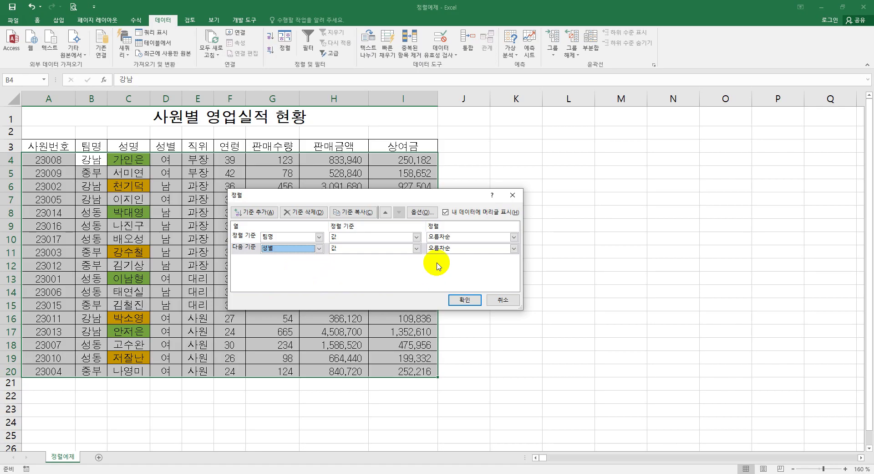
{"action": "left_click", "coordinate": [465, 300]}
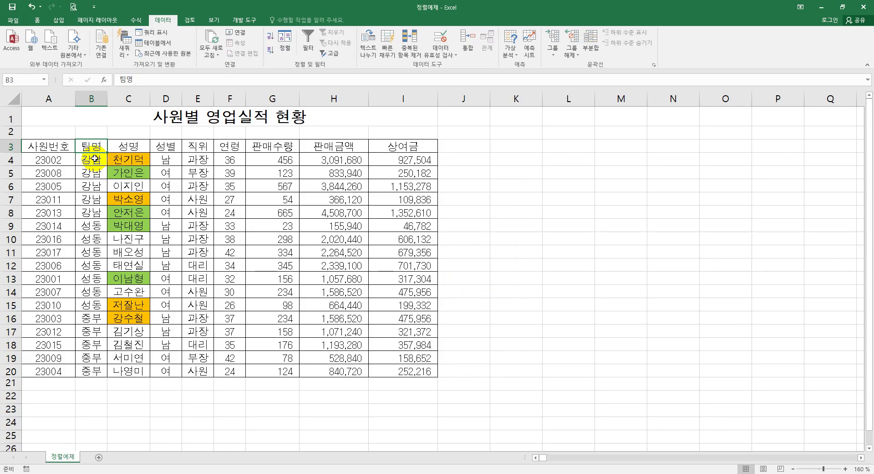
{"action": "left_click_drag", "start_coordinate": [94, 160], "coordinate": [95, 372]}
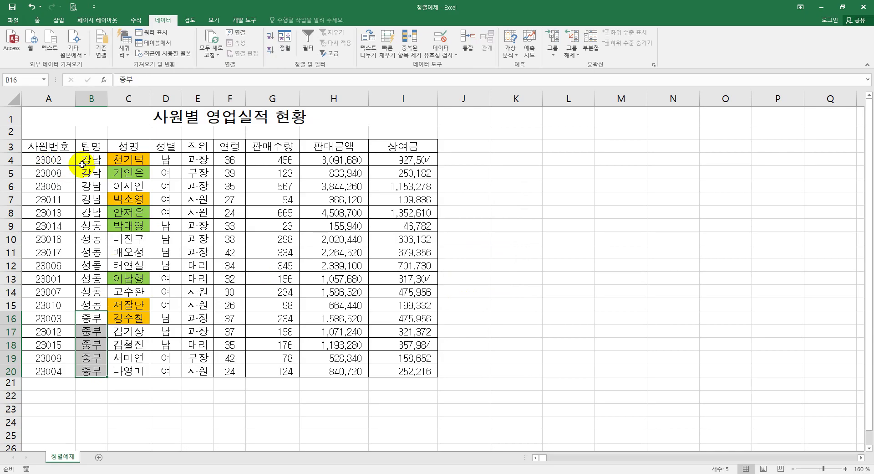
{"action": "left_click_drag", "start_coordinate": [92, 159], "coordinate": [168, 214]}
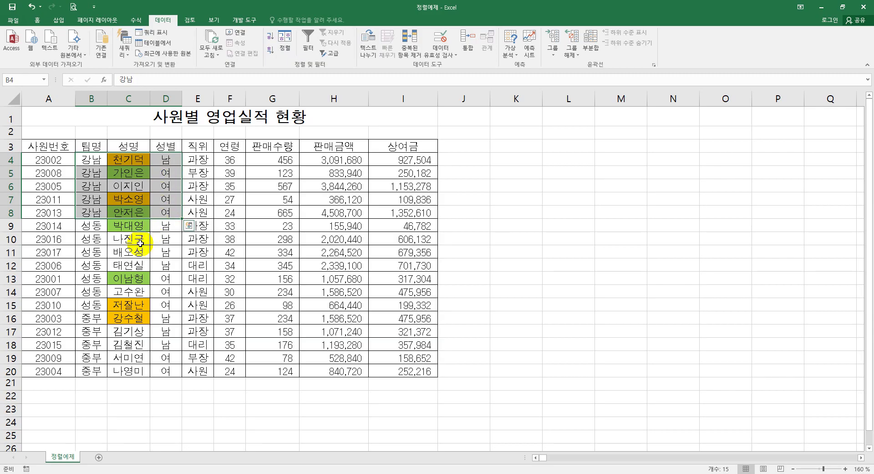
{"action": "left_click_drag", "start_coordinate": [89, 226], "coordinate": [165, 305]}
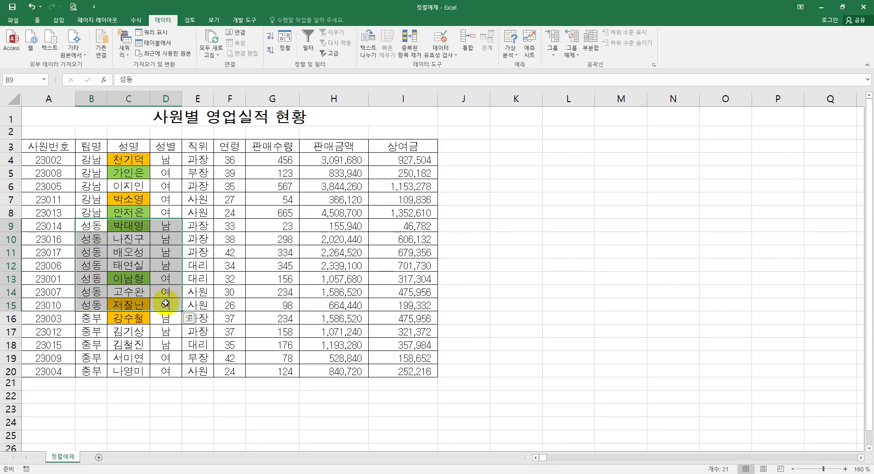
{"action": "left_click_drag", "start_coordinate": [94, 318], "coordinate": [162, 372]}
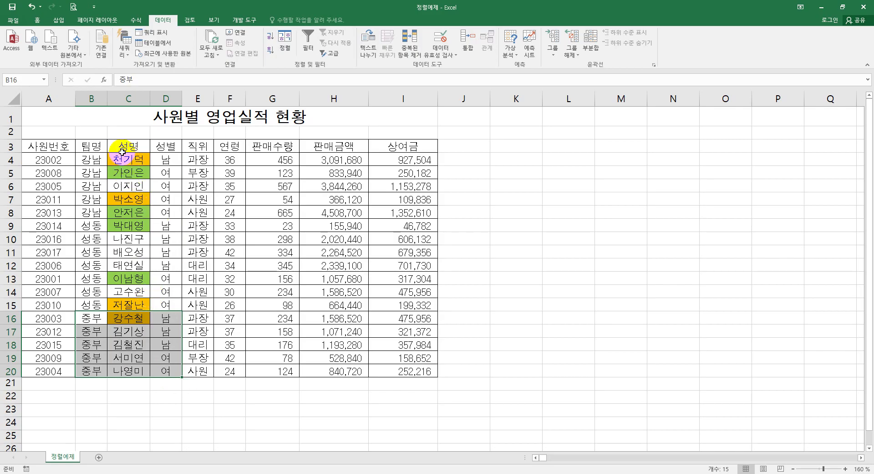
Step: Change the table's second sort level to 성명 by cell color, with light green on top, and apply the sort under 팀명
{"action": "left_click", "coordinate": [88, 147]}
{"action": "left_click", "coordinate": [285, 40]}
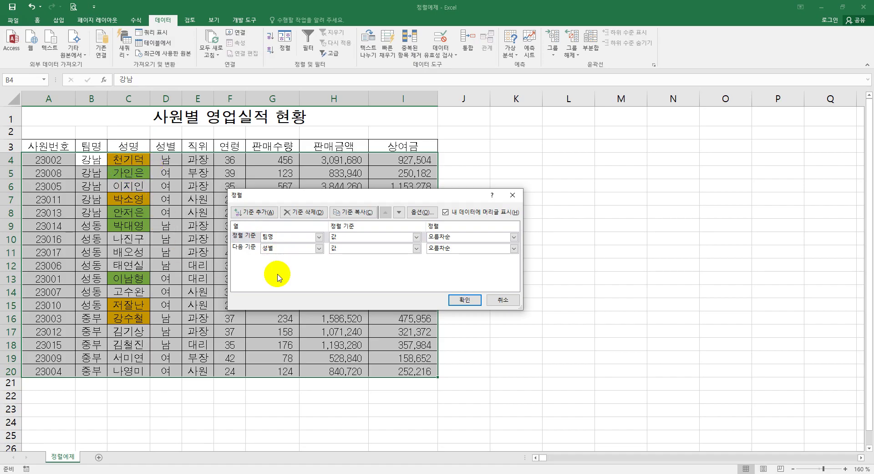
{"action": "left_click", "coordinate": [319, 248]}
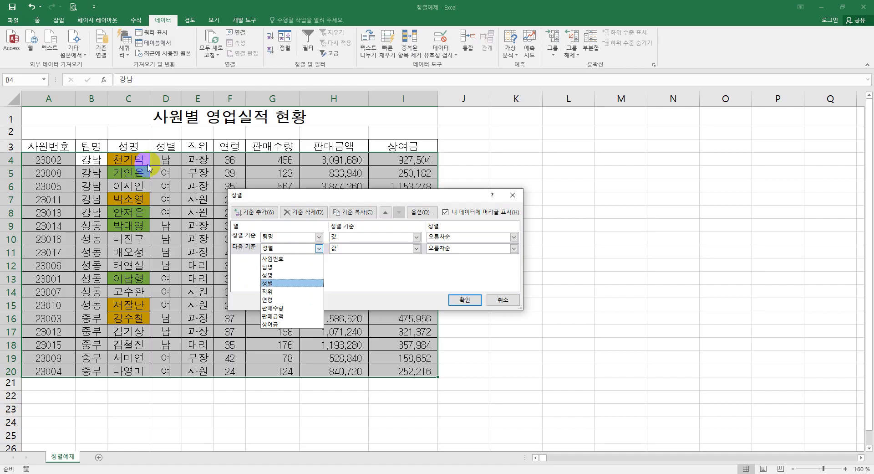
{"action": "left_click", "coordinate": [270, 275]}
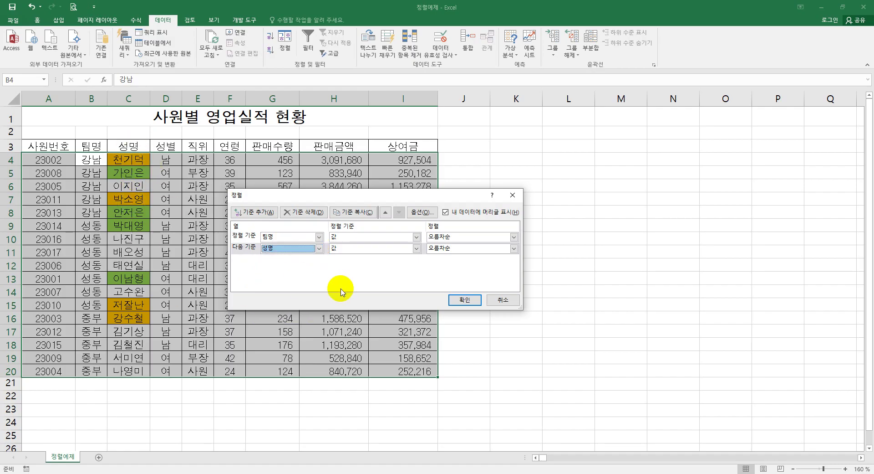
{"action": "left_click", "coordinate": [417, 249]}
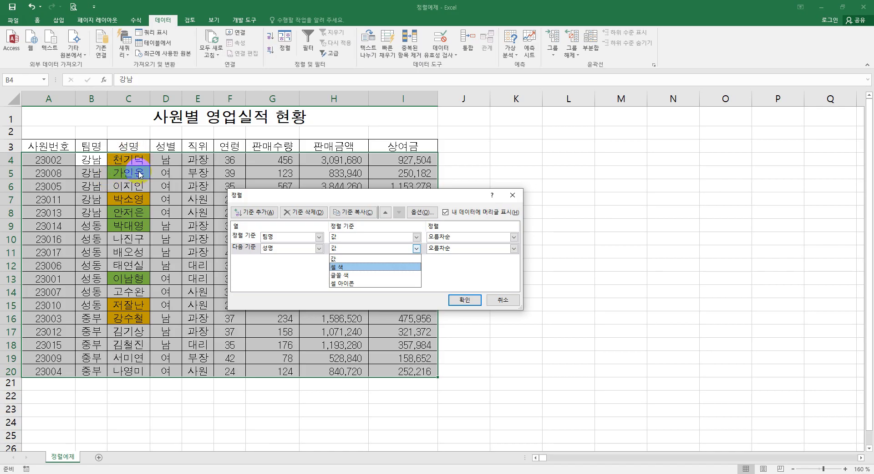
{"action": "left_click", "coordinate": [345, 267]}
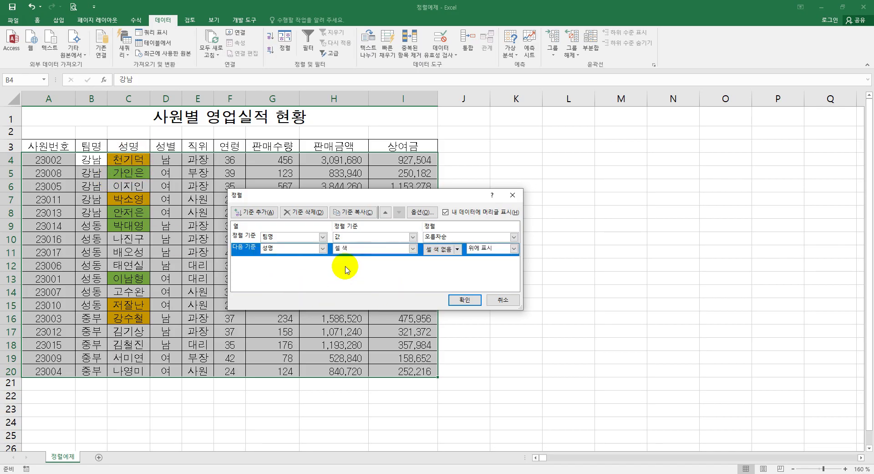
{"action": "left_click", "coordinate": [458, 250]}
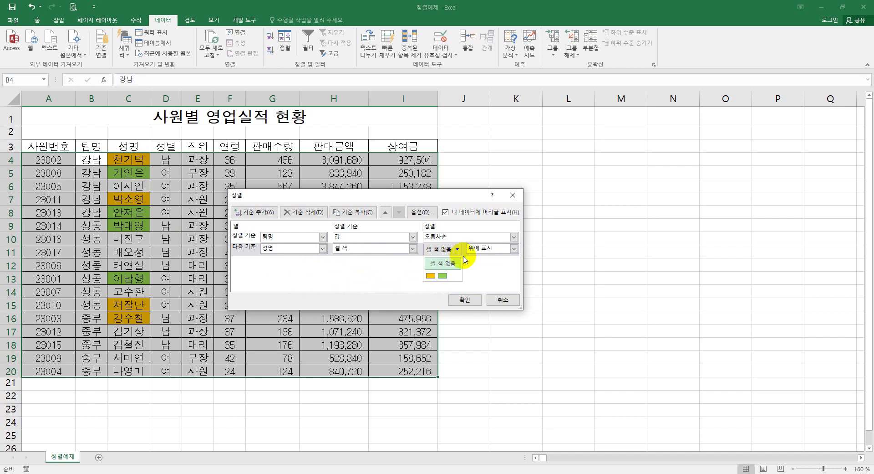
{"action": "left_click", "coordinate": [448, 276]}
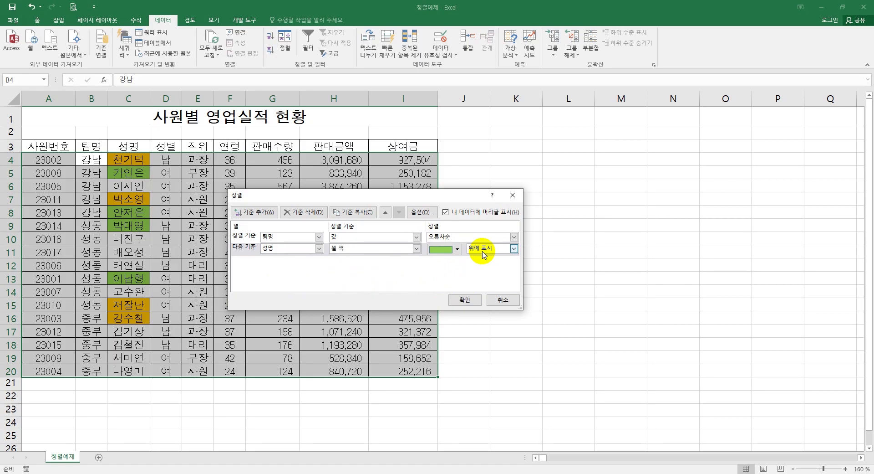
{"action": "left_click", "coordinate": [464, 299]}
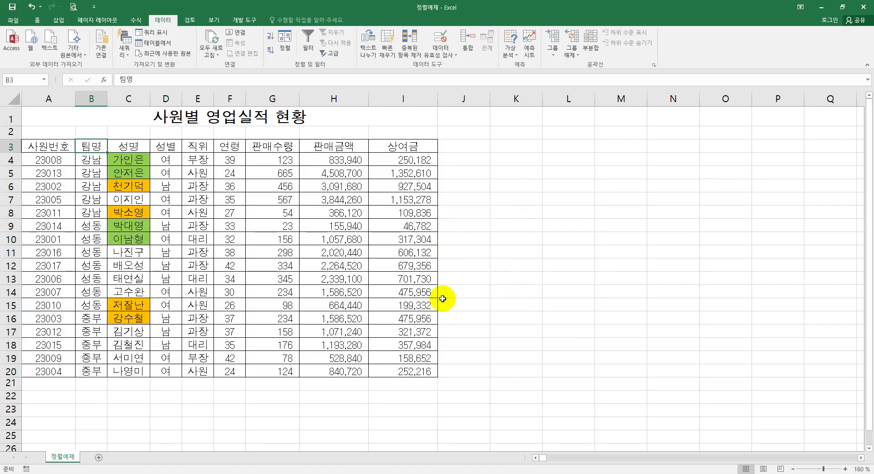
{"action": "left_click", "coordinate": [91, 151]}
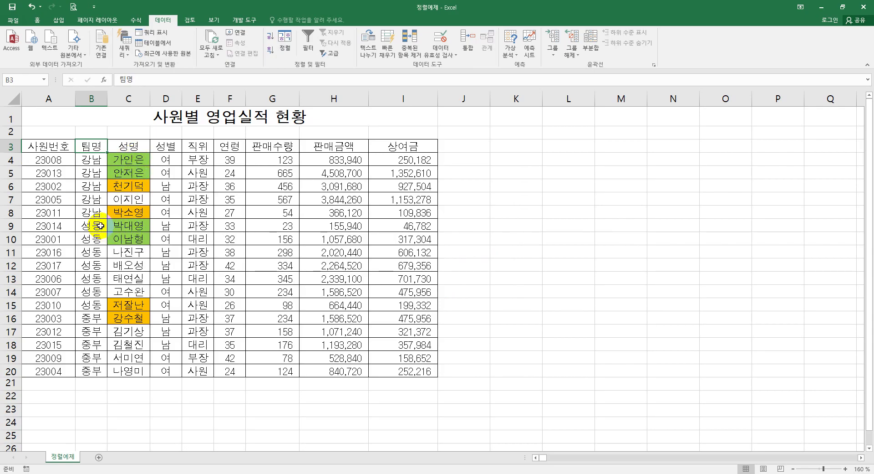
{"action": "left_click_drag", "start_coordinate": [100, 225], "coordinate": [91, 291]}
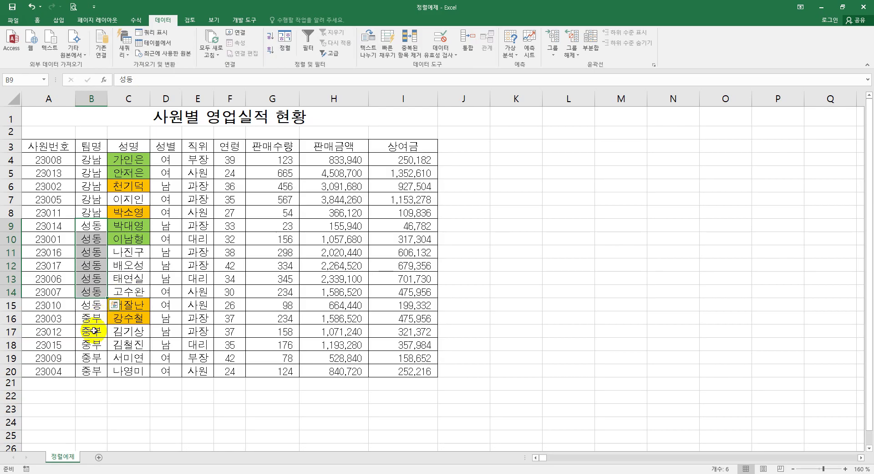
{"action": "left_click_drag", "start_coordinate": [95, 320], "coordinate": [93, 371]}
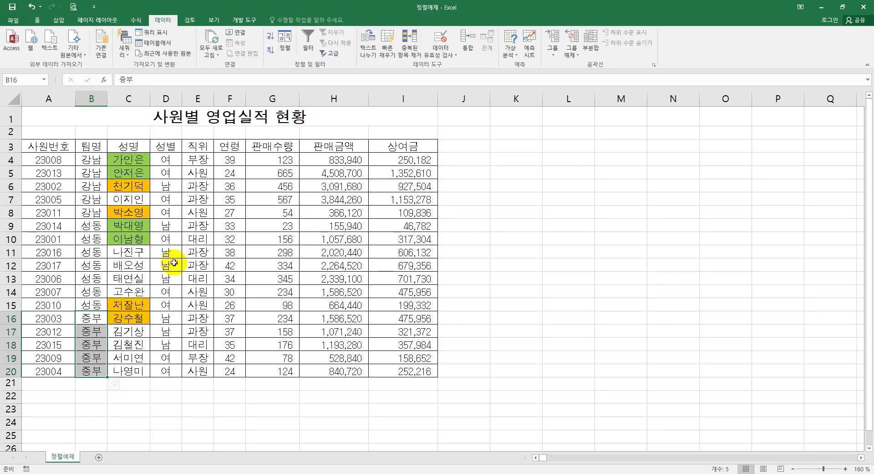
{"action": "left_click", "coordinate": [130, 145]}
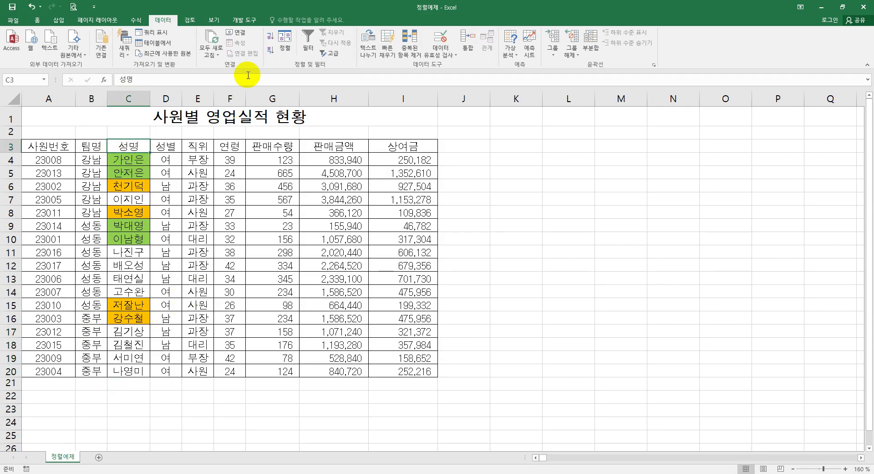
Step: Insert a sort level directly under 팀명 for 성명 by cell color, with light green on top
{"action": "left_click", "coordinate": [284, 41]}
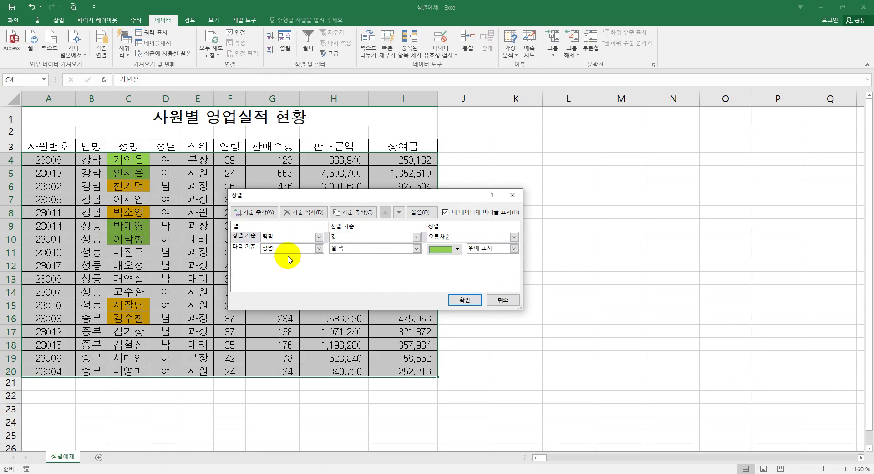
{"action": "left_click", "coordinate": [260, 213]}
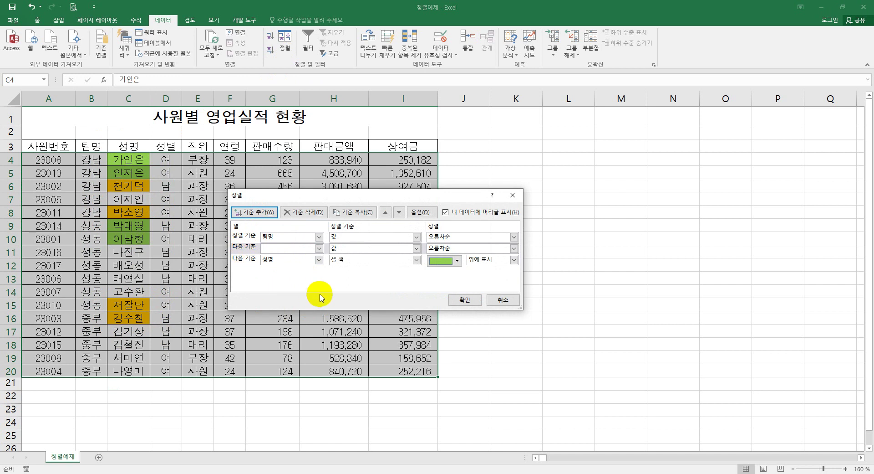
{"action": "left_click", "coordinate": [319, 248]}
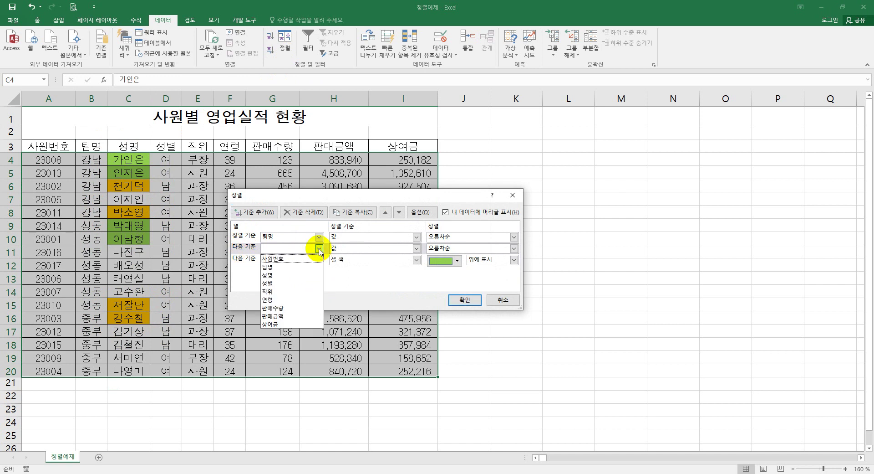
{"action": "left_click", "coordinate": [280, 275]}
{"action": "left_click", "coordinate": [357, 249]}
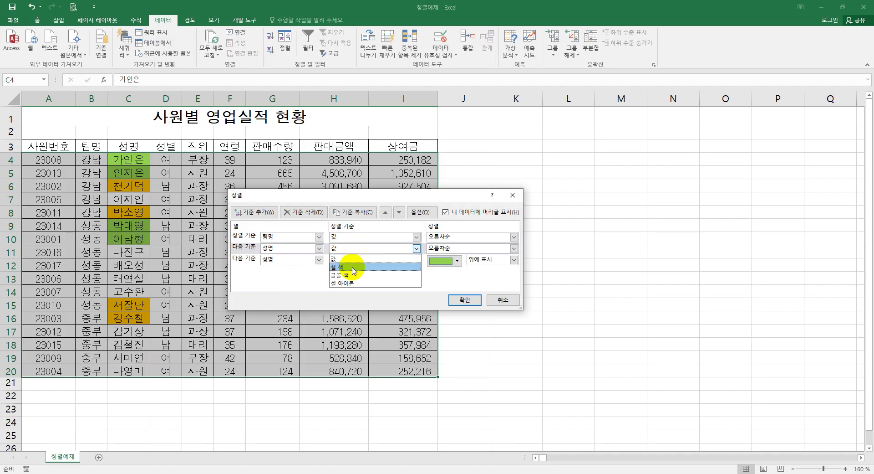
{"action": "left_click", "coordinate": [354, 268]}
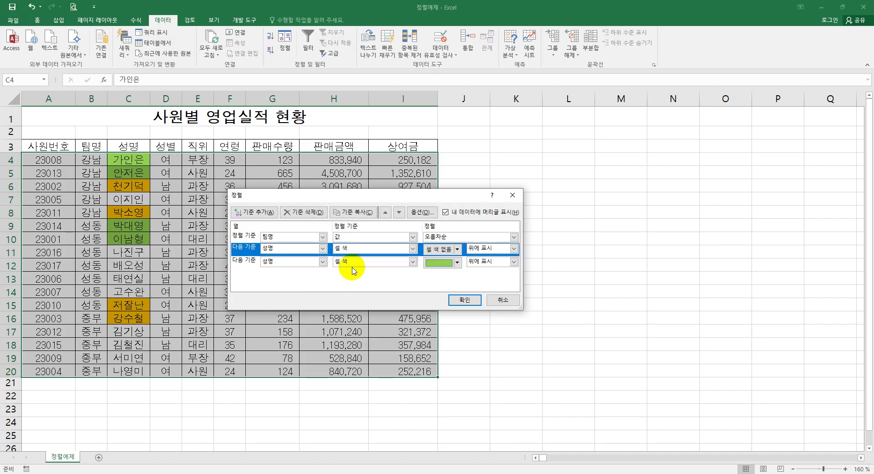
{"action": "left_click", "coordinate": [457, 248]}
{"action": "left_click", "coordinate": [441, 275]}
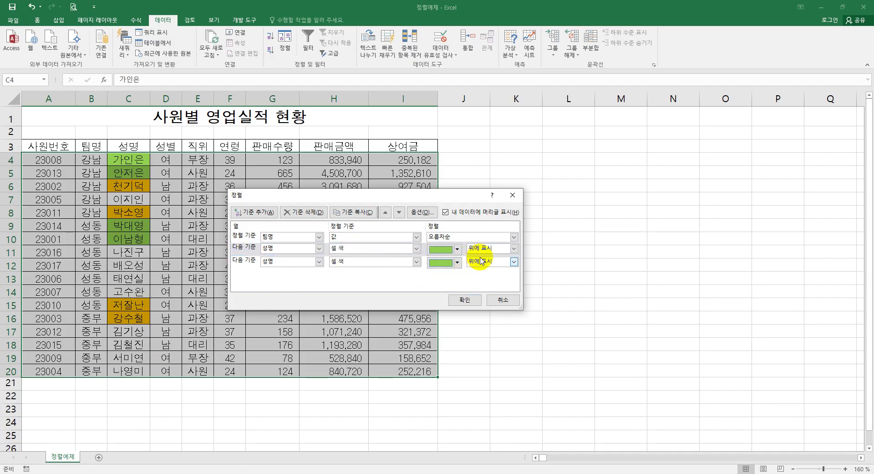
Step: Set the third sort level's 성명 cell color to orange on top, apply the sort and check the 강남 rows
{"action": "left_click", "coordinate": [460, 266]}
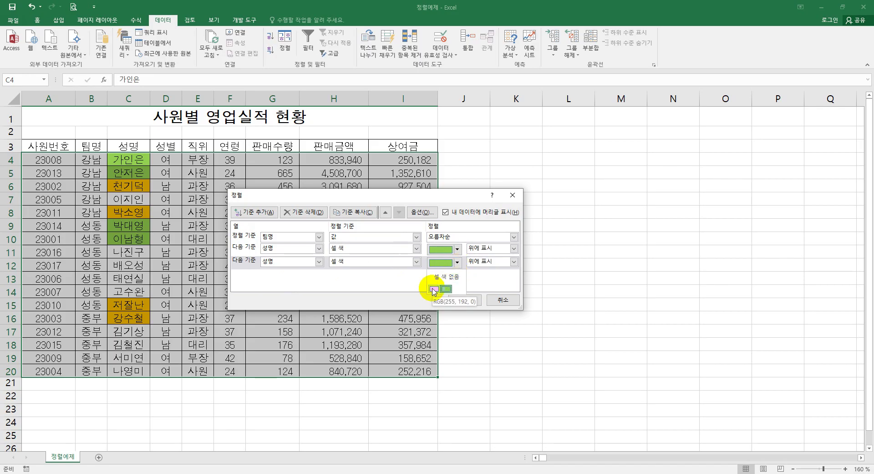
{"action": "left_click", "coordinate": [433, 290]}
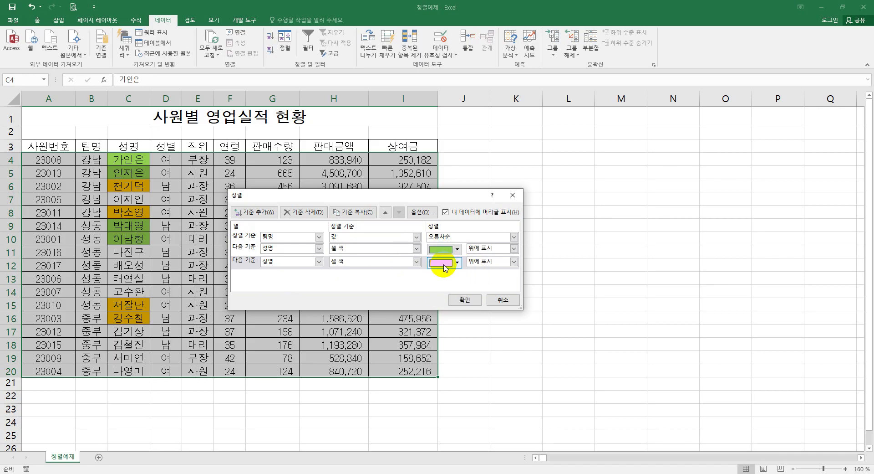
{"action": "left_click", "coordinate": [470, 299]}
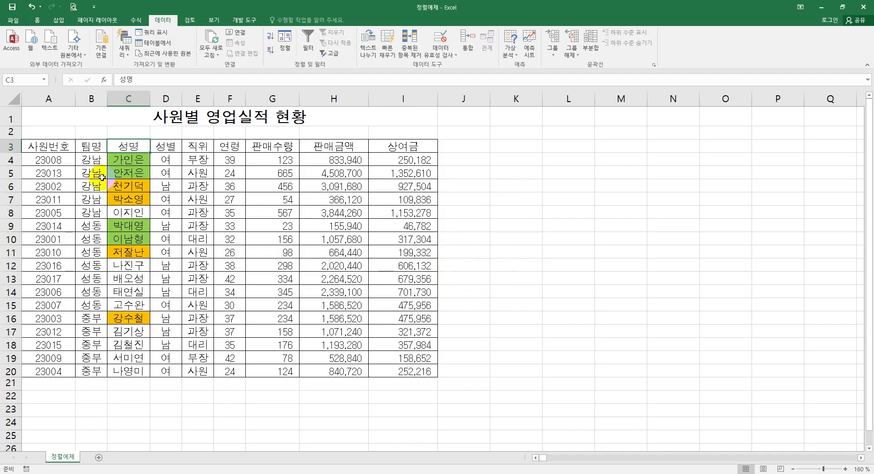
{"action": "left_click_drag", "start_coordinate": [94, 160], "coordinate": [130, 212]}
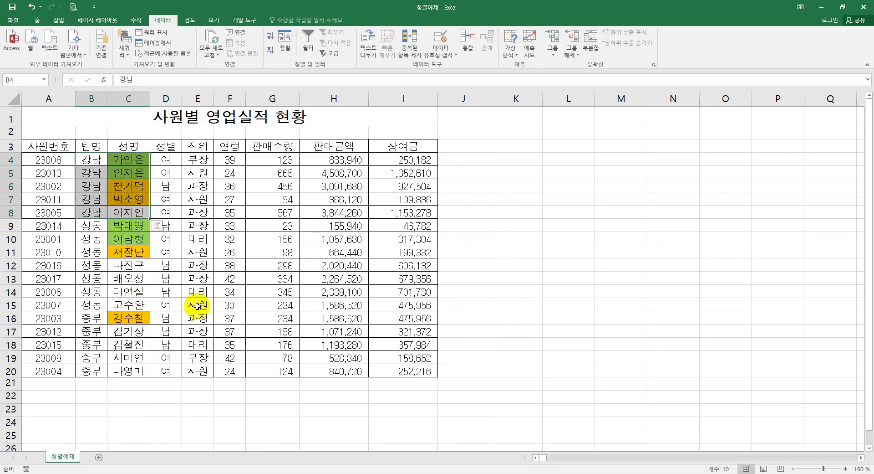
{"action": "left_click", "coordinate": [459, 254]}
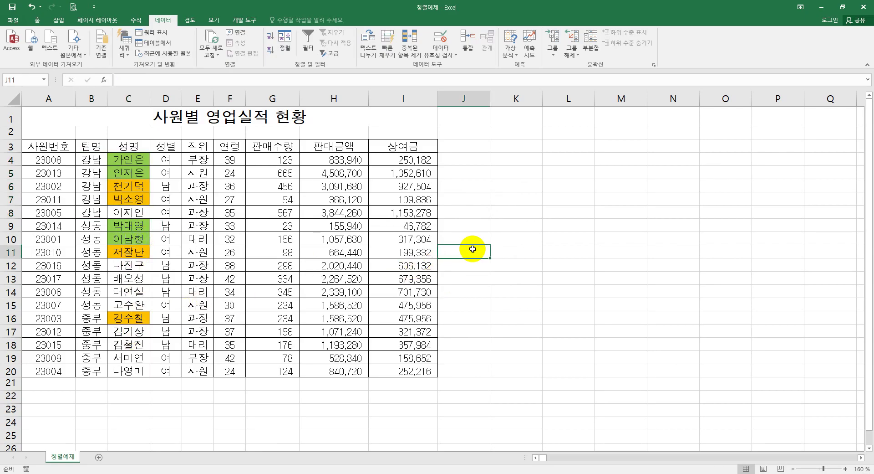
{"action": "left_click", "coordinate": [484, 220]}
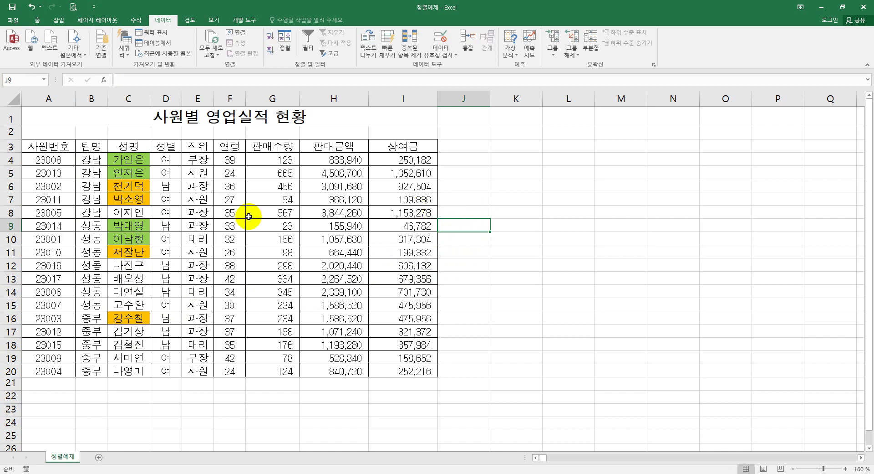
Step: Delete the orange 성명 level from the employee table's sort settings
{"action": "left_click", "coordinate": [55, 158]}
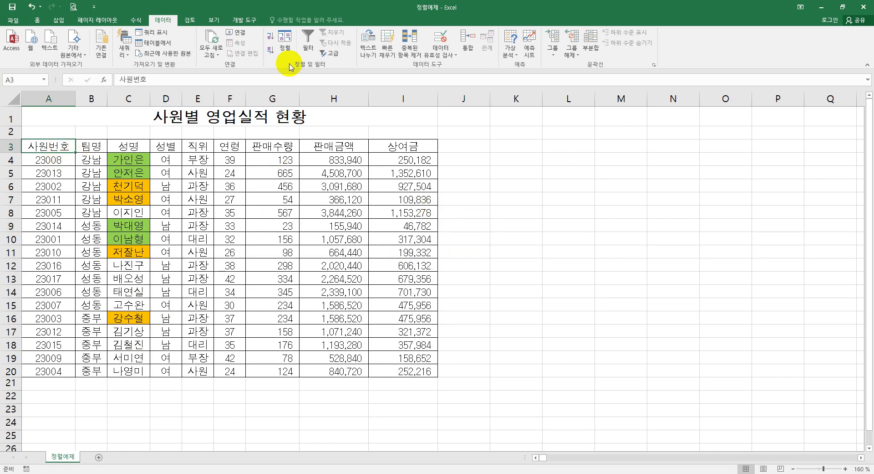
{"action": "left_click", "coordinate": [286, 45]}
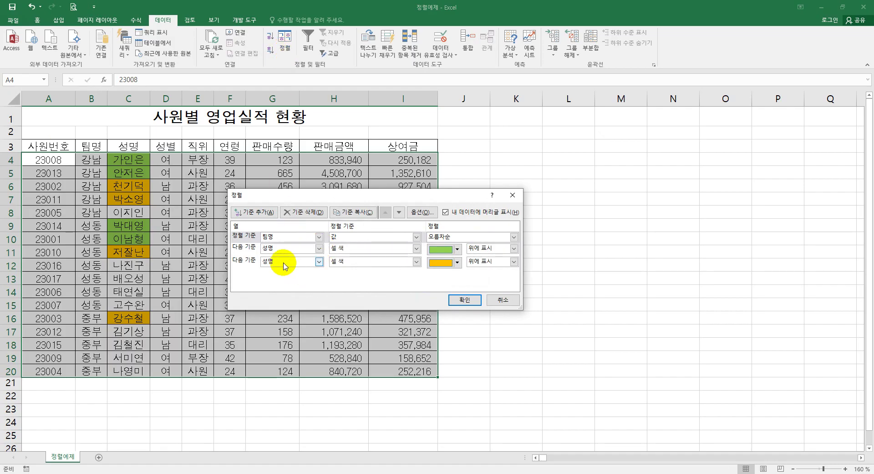
{"action": "left_click", "coordinate": [244, 264]}
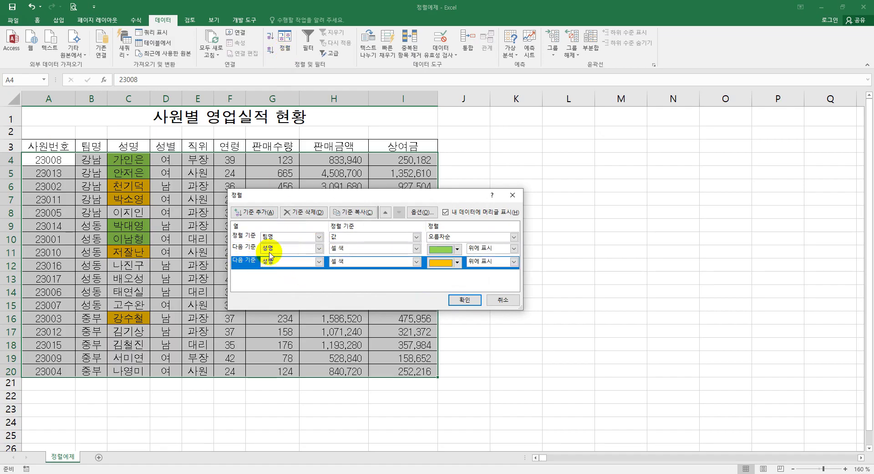
{"action": "left_click", "coordinate": [304, 212]}
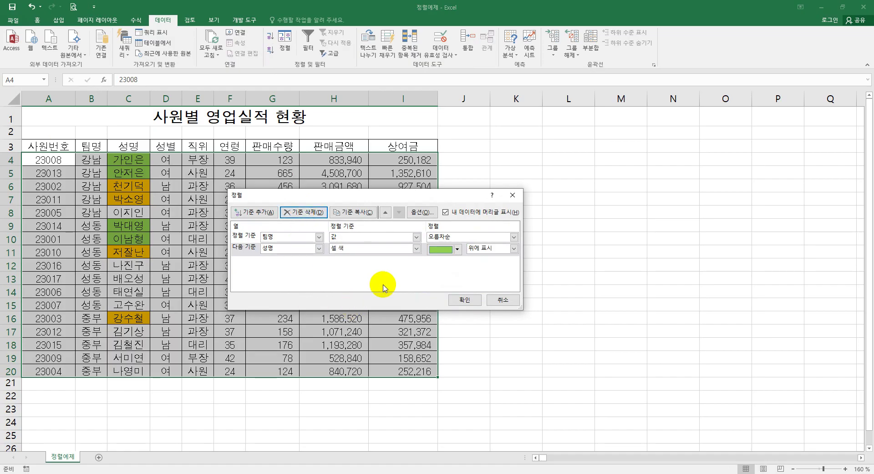
Step: View the sort direction options, then close them and the sort settings without applying changes
{"action": "left_click", "coordinate": [424, 212]}
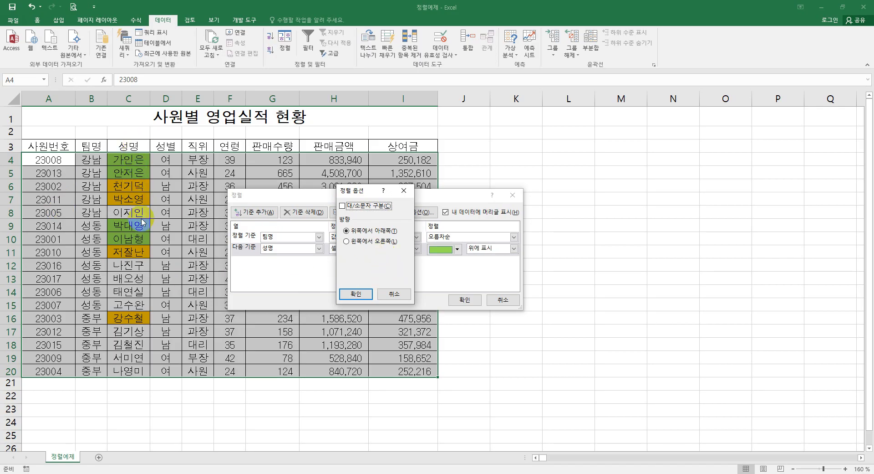
{"action": "left_click", "coordinate": [390, 297]}
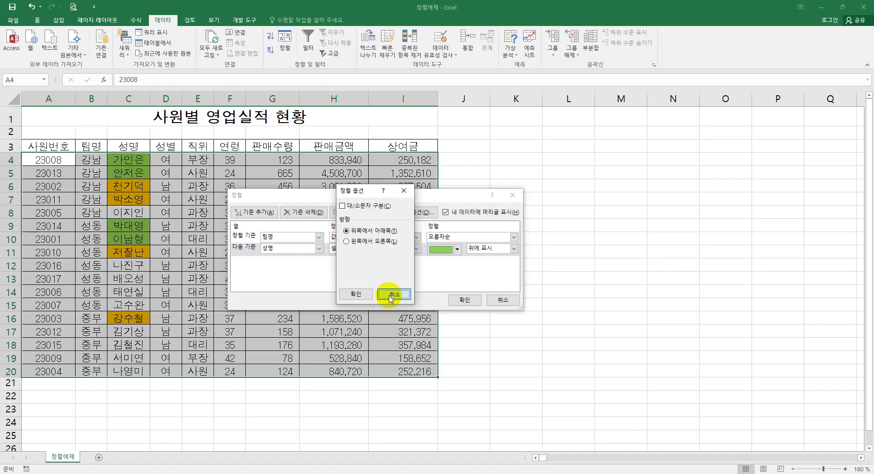
{"action": "left_click", "coordinate": [503, 299]}
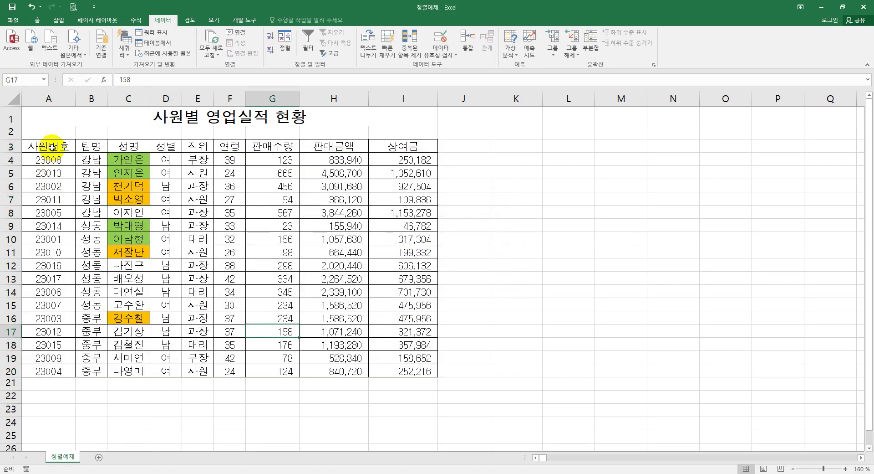
{"action": "left_click_drag", "start_coordinate": [50, 146], "coordinate": [182, 368]}
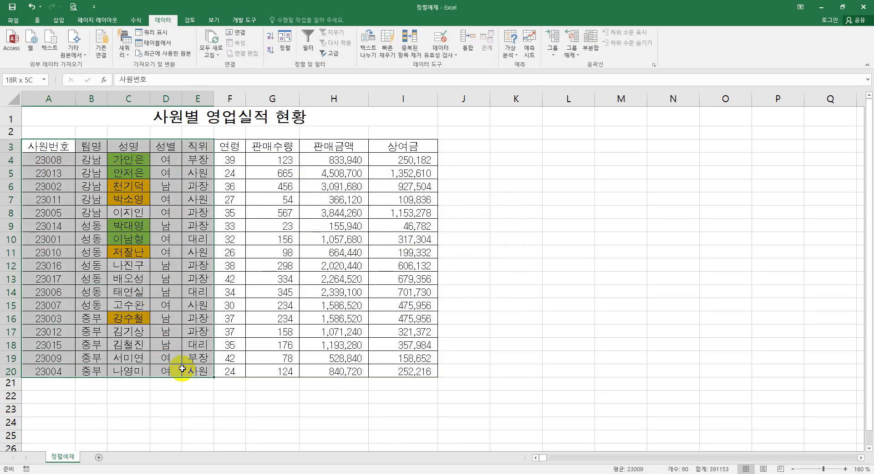
{"action": "right_click", "coordinate": [167, 227]}
{"action": "left_click", "coordinate": [182, 245]}
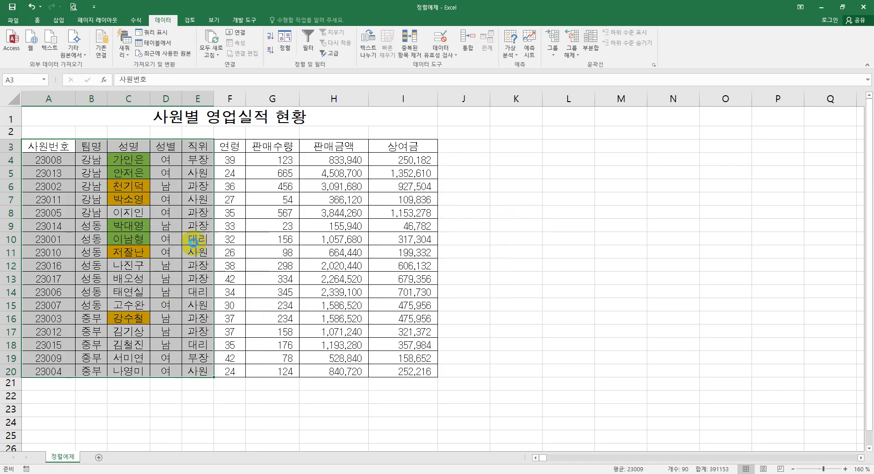
{"action": "left_click", "coordinate": [200, 213]}
{"action": "key", "text": "Escape"}
Step: Copy the employee table range A3:E8 and paste it transposed starting at cell K3
{"action": "left_click_drag", "start_coordinate": [49, 147], "coordinate": [201, 210]}
{"action": "right_click", "coordinate": [205, 174]}
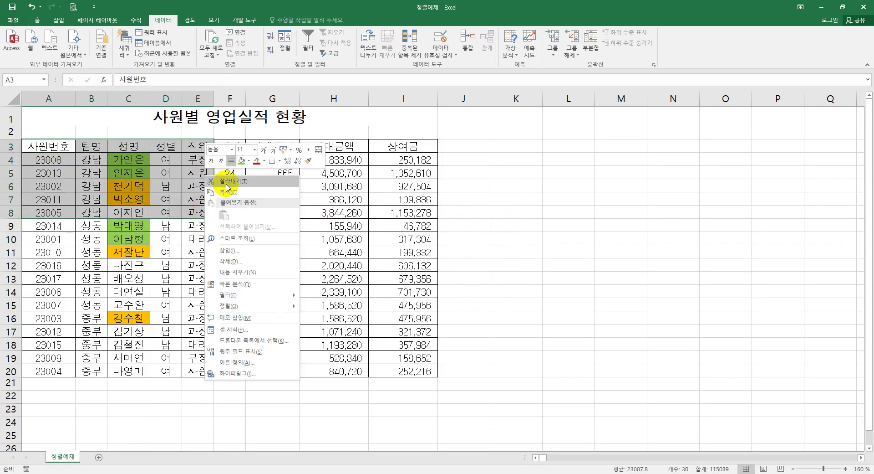
{"action": "left_click", "coordinate": [231, 192]}
{"action": "left_click", "coordinate": [511, 145]}
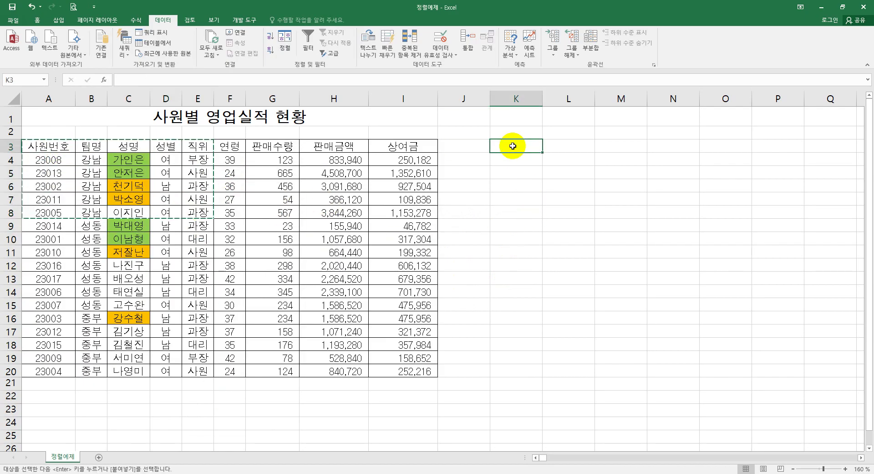
{"action": "right_click", "coordinate": [513, 147]}
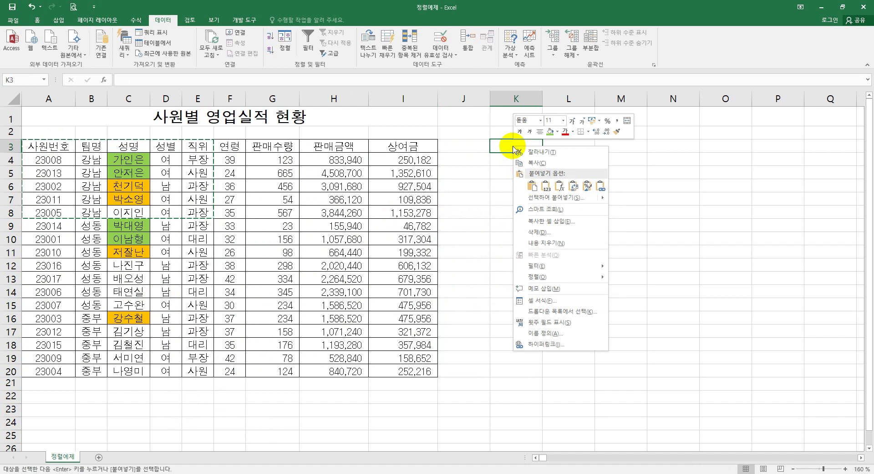
{"action": "left_click", "coordinate": [587, 186]}
{"action": "left_click", "coordinate": [619, 277]}
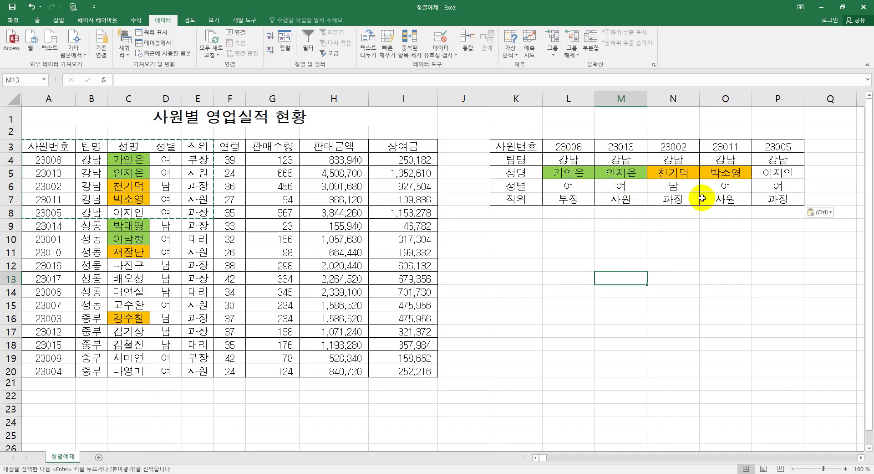
Step: Set the sort direction to left to right (왼쪽에서 오른쪽) for the transposed range K3:P7
{"action": "left_click_drag", "start_coordinate": [528, 147], "coordinate": [770, 201]}
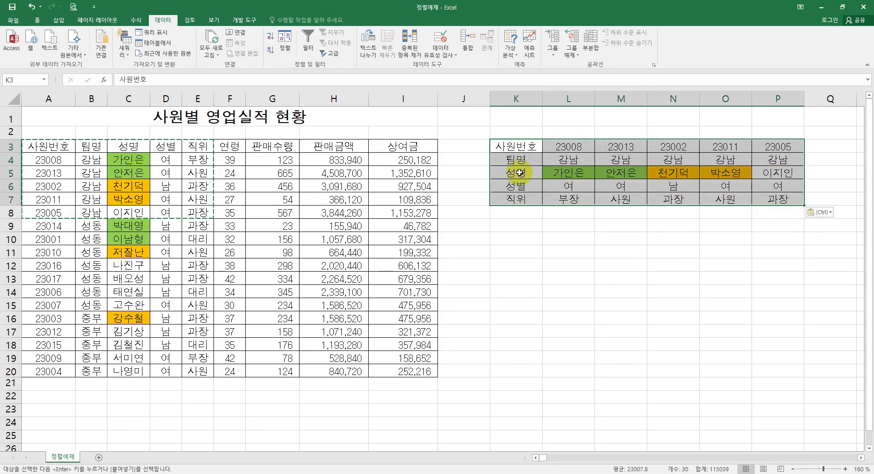
{"action": "left_click", "coordinate": [286, 45]}
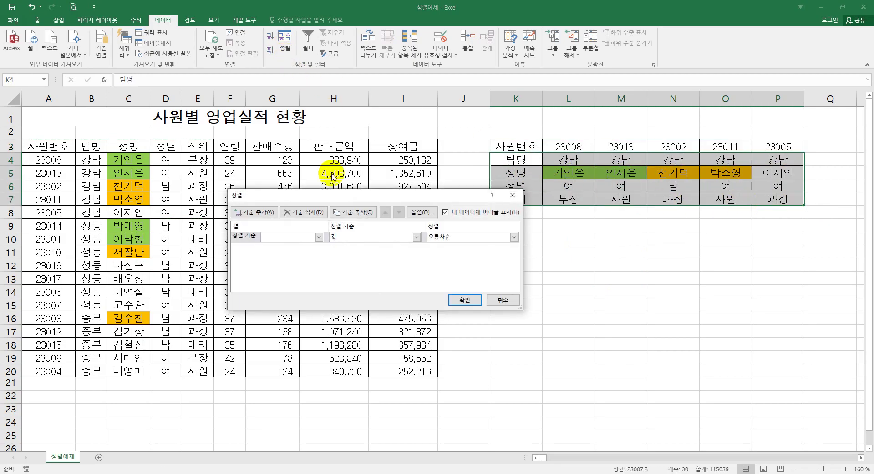
{"action": "left_click", "coordinate": [422, 212]}
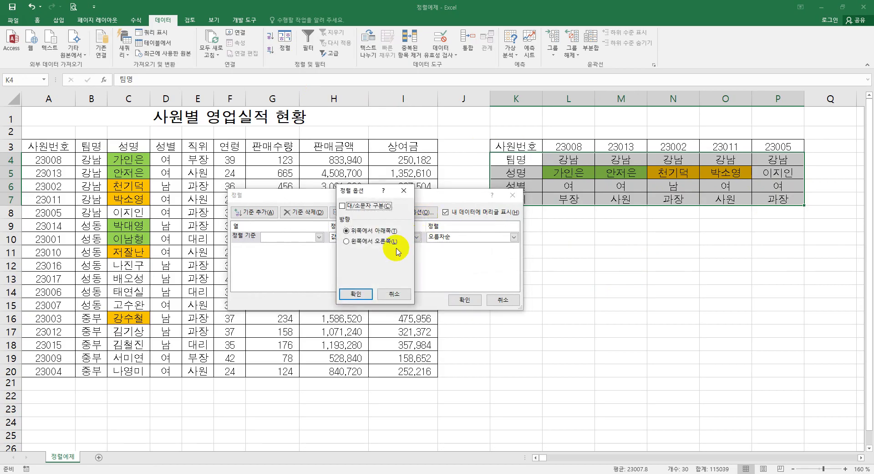
{"action": "left_click", "coordinate": [358, 243]}
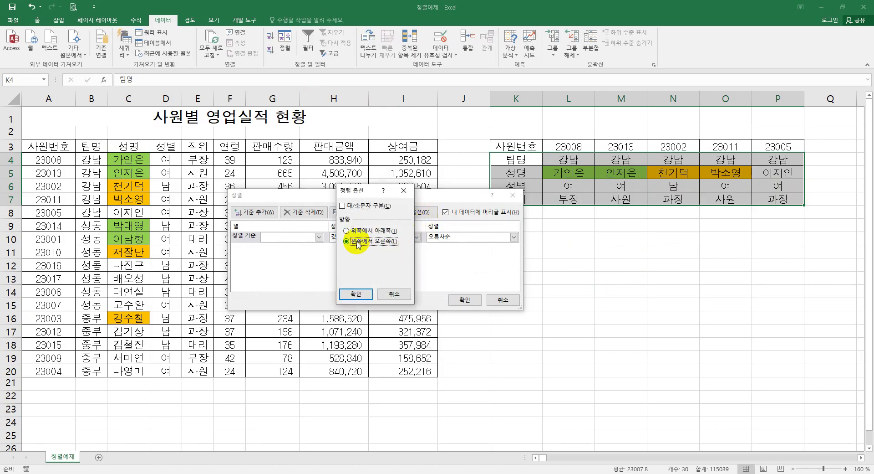
{"action": "left_click", "coordinate": [356, 293]}
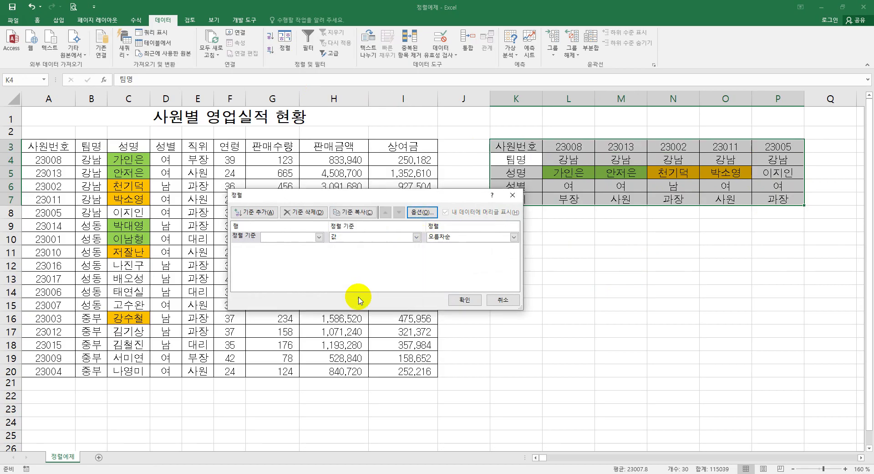
Step: Sort the transposed range K3:P7 by the values of row 5 (행 5) in ascending order
{"action": "left_click", "coordinate": [319, 237]}
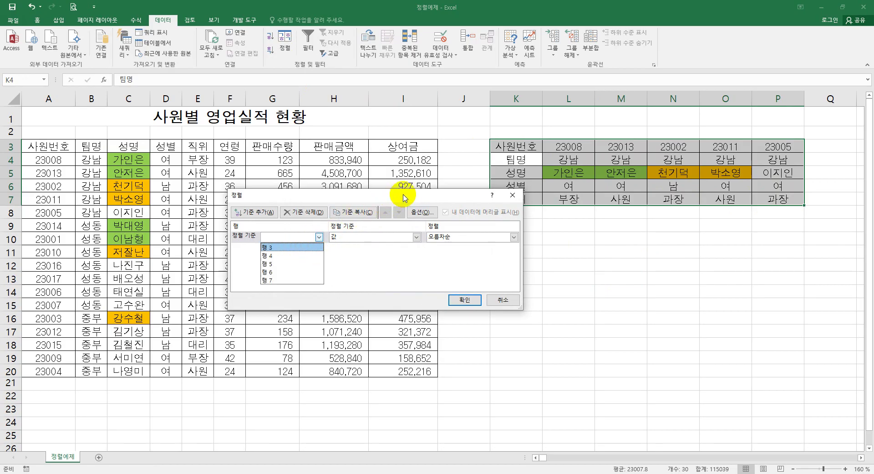
{"action": "left_click", "coordinate": [445, 195]}
{"action": "left_click_drag", "start_coordinate": [445, 197], "coordinate": [548, 218]}
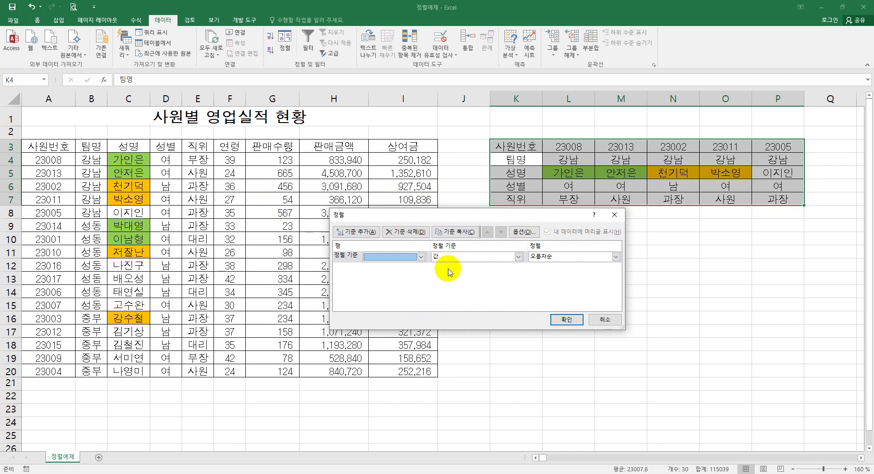
{"action": "left_click", "coordinate": [422, 257]}
{"action": "left_click", "coordinate": [395, 286]}
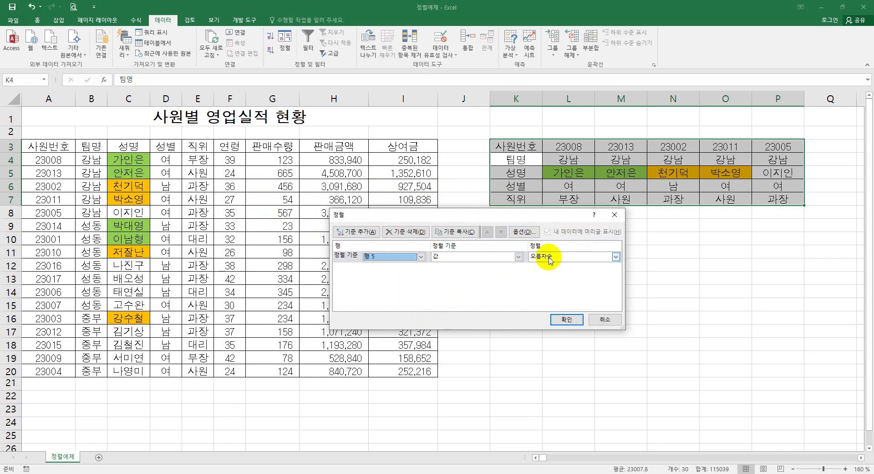
{"action": "left_click", "coordinate": [566, 319]}
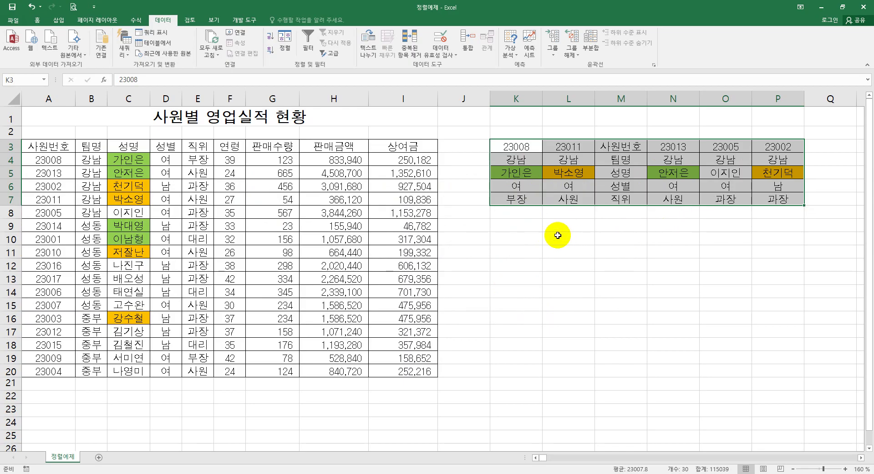
Step: Review the sort criteria of the transposed range K3:P7, then close the sort settings without applying changes
{"action": "left_click", "coordinate": [290, 61]}
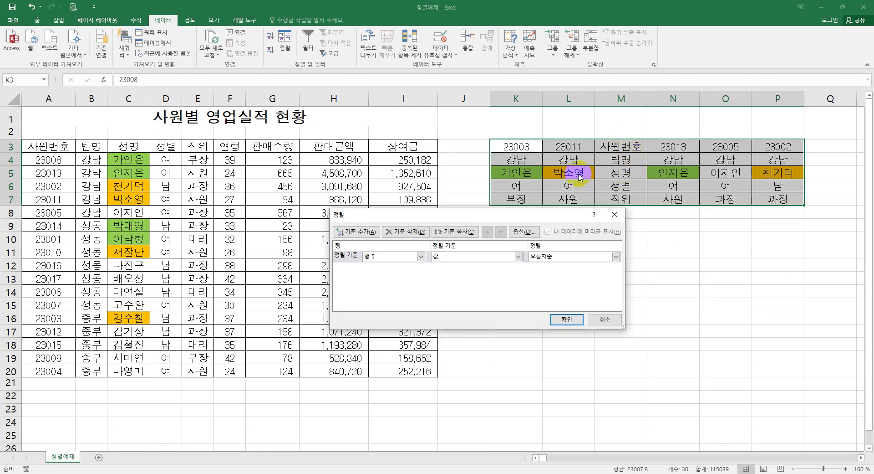
{"action": "left_click", "coordinate": [604, 319]}
{"action": "left_click", "coordinate": [673, 265]}
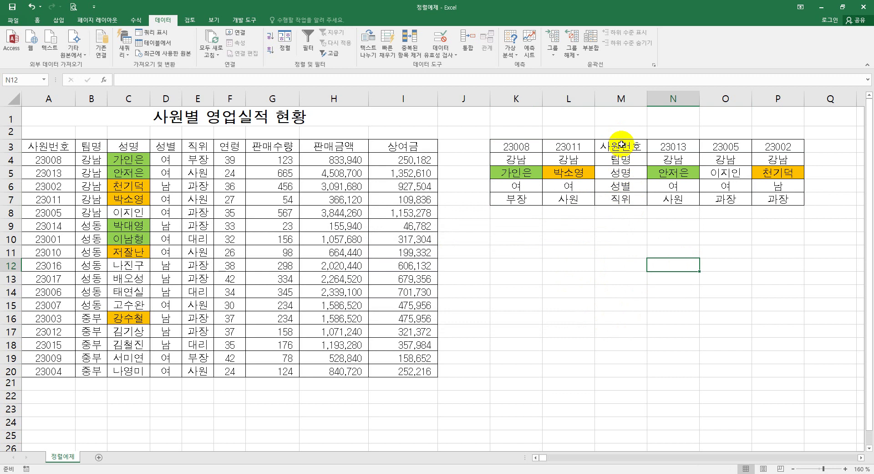
Step: Cut the header cells M3:M7 and insert the cut cells at K3, before the employee data columns
{"action": "left_click_drag", "start_coordinate": [621, 147], "coordinate": [621, 201]}
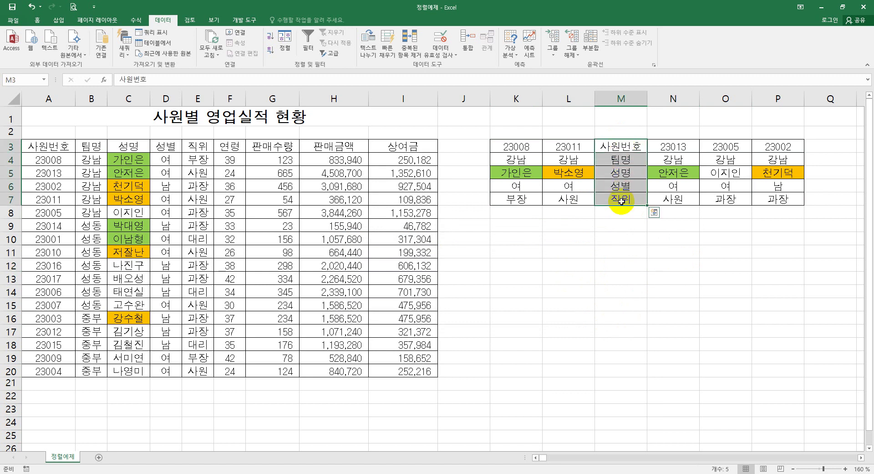
{"action": "left_click_drag", "start_coordinate": [621, 145], "coordinate": [627, 196]}
{"action": "right_click", "coordinate": [626, 199]}
{"action": "left_click", "coordinate": [649, 218]}
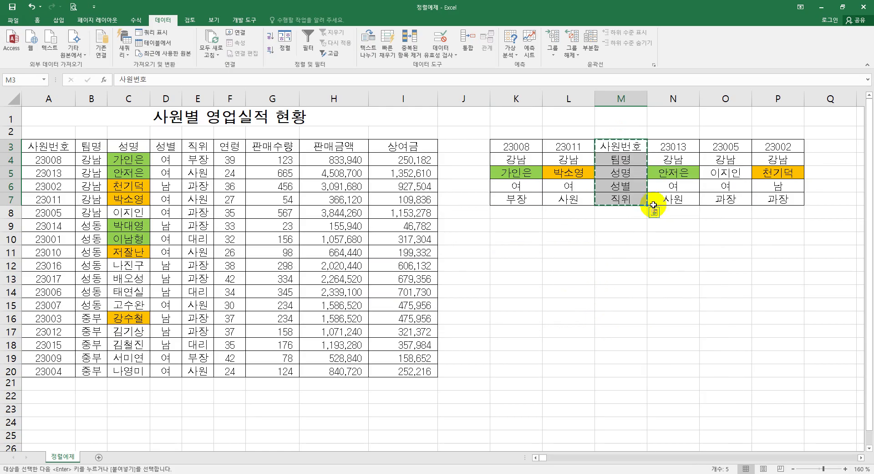
{"action": "left_click", "coordinate": [532, 147]}
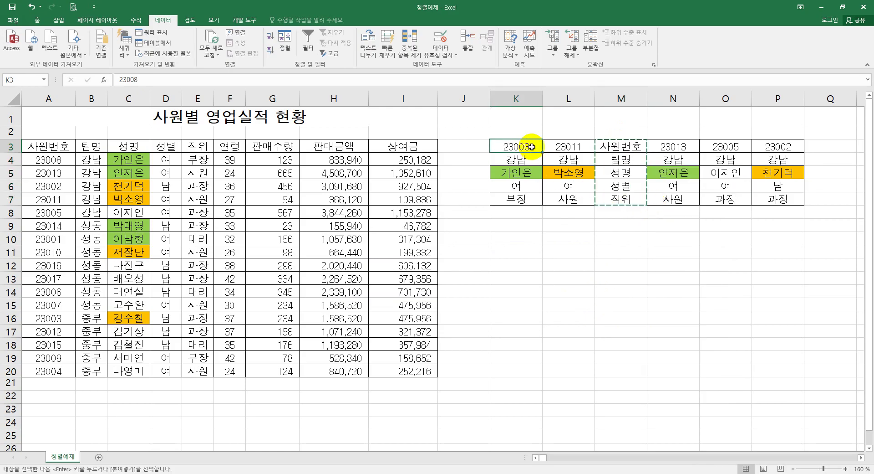
{"action": "right_click", "coordinate": [532, 146]}
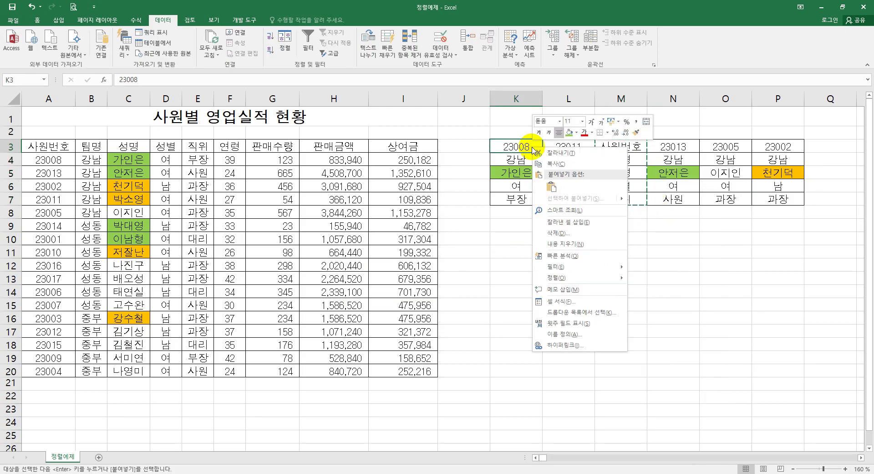
{"action": "left_click", "coordinate": [585, 225]}
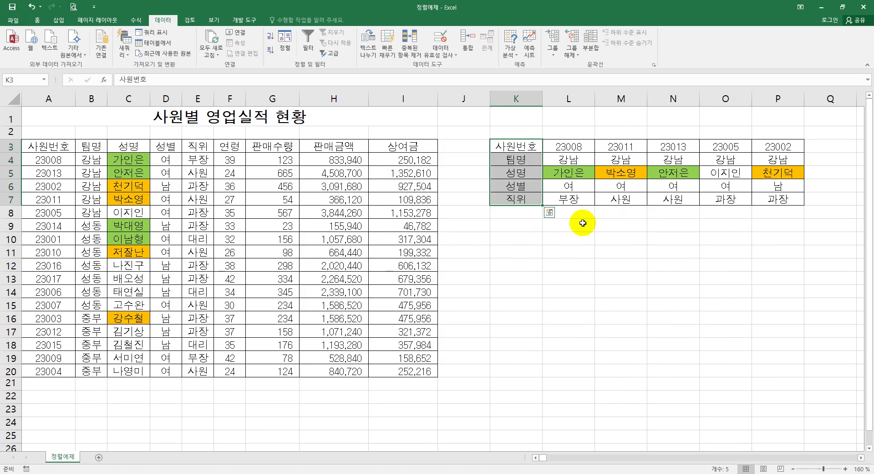
{"action": "left_click", "coordinate": [631, 246]}
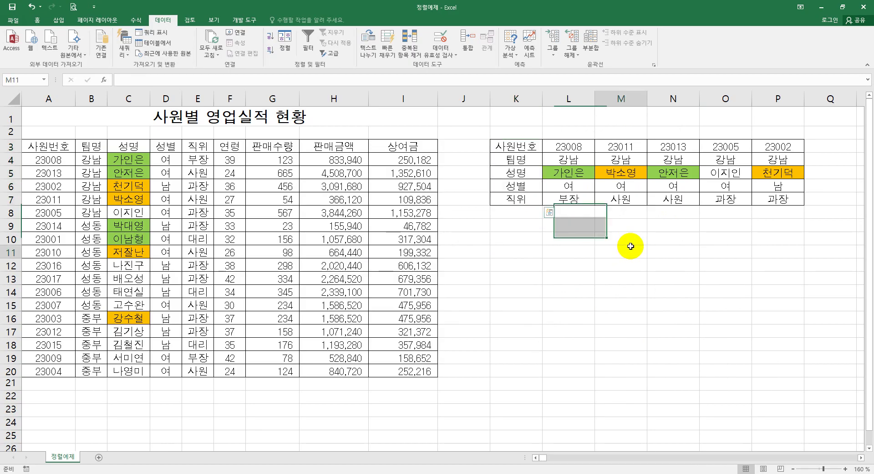
{"action": "left_click", "coordinate": [521, 146]}
{"action": "left_click_drag", "start_coordinate": [520, 145], "coordinate": [521, 200]}
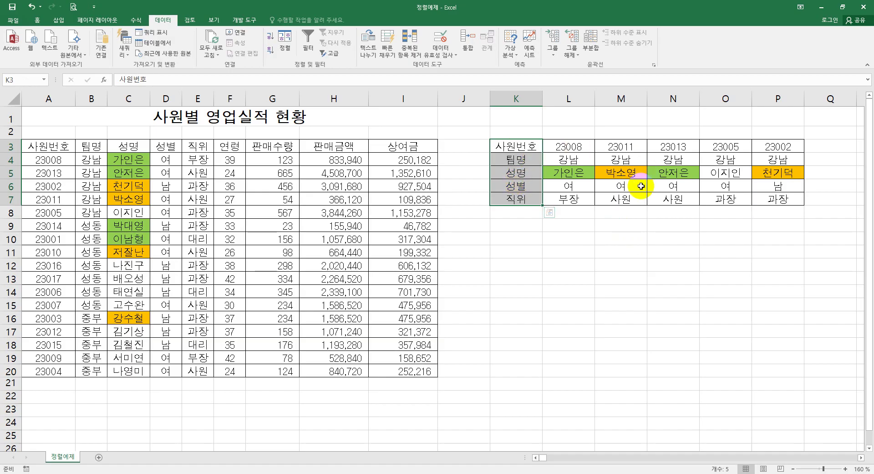
{"action": "left_click", "coordinate": [611, 241]}
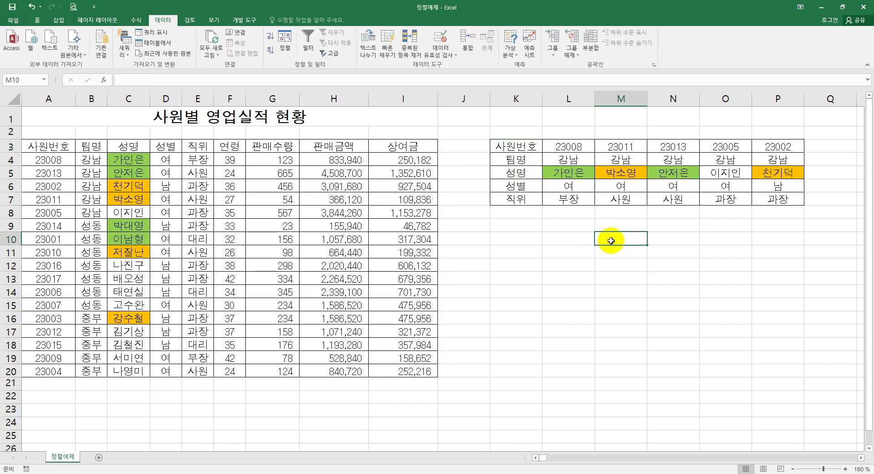